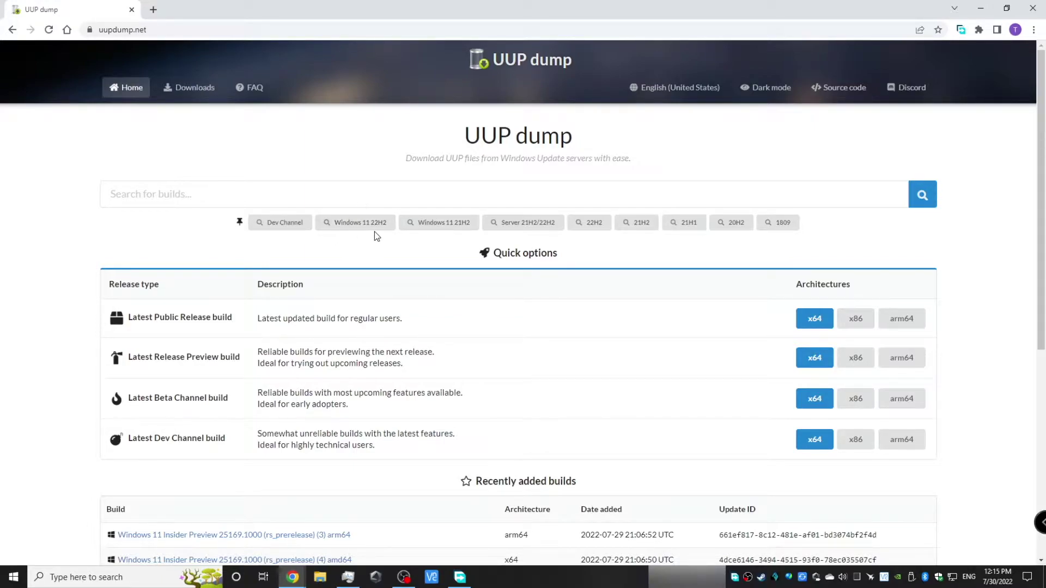
# Scroll the UUP dump homepage down to the Recently added builds table
pyautogui.scroll(-5, 562, 372)
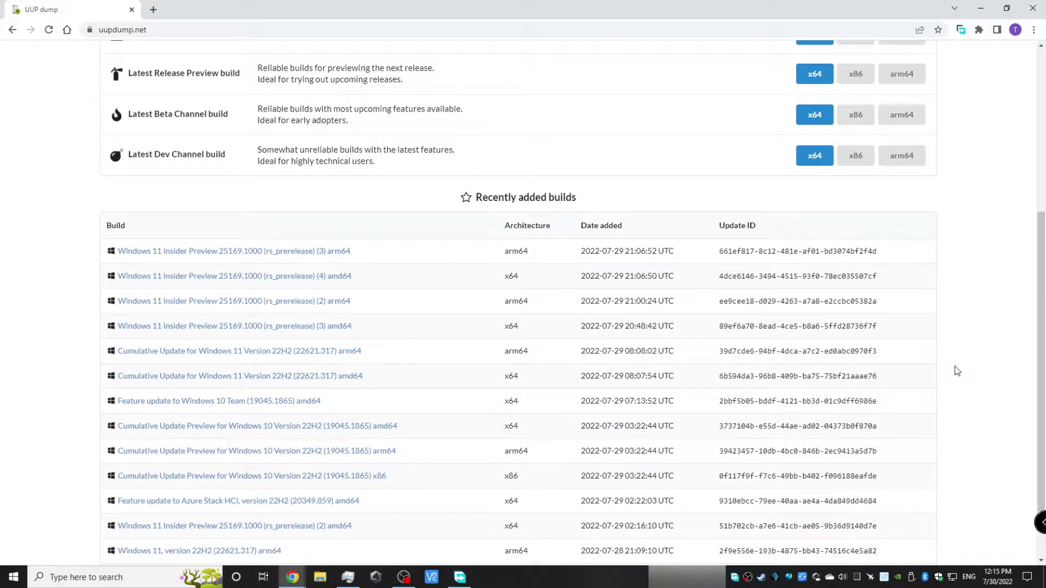
# Open the Windows 11 22H2 (22621.317) amd64 build in English (United States) through edition choice
pyautogui.scroll(5, 957, 371)
pyautogui.scroll(-6, 957, 371)
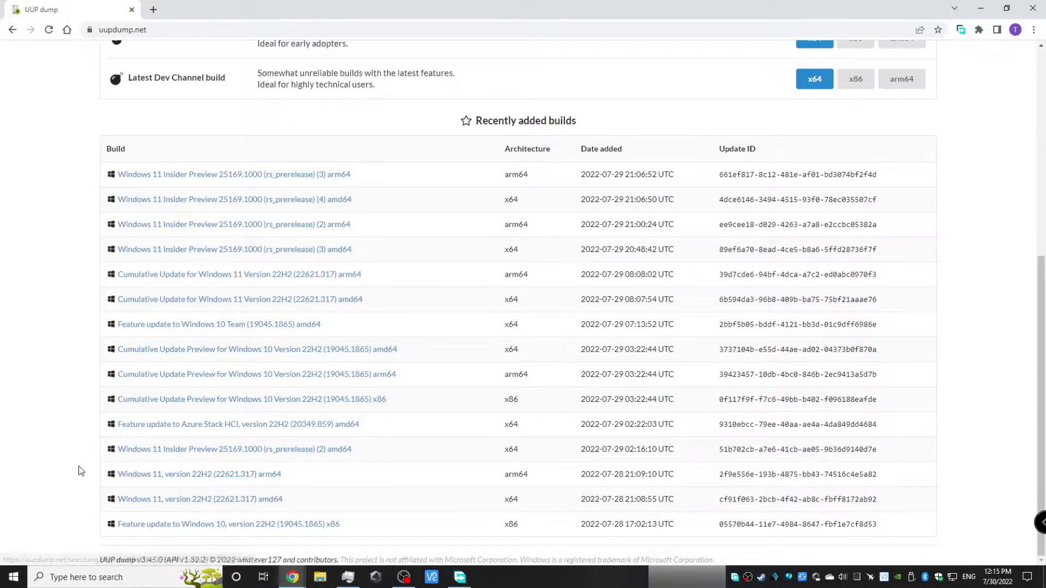
pyautogui.click(165, 505)
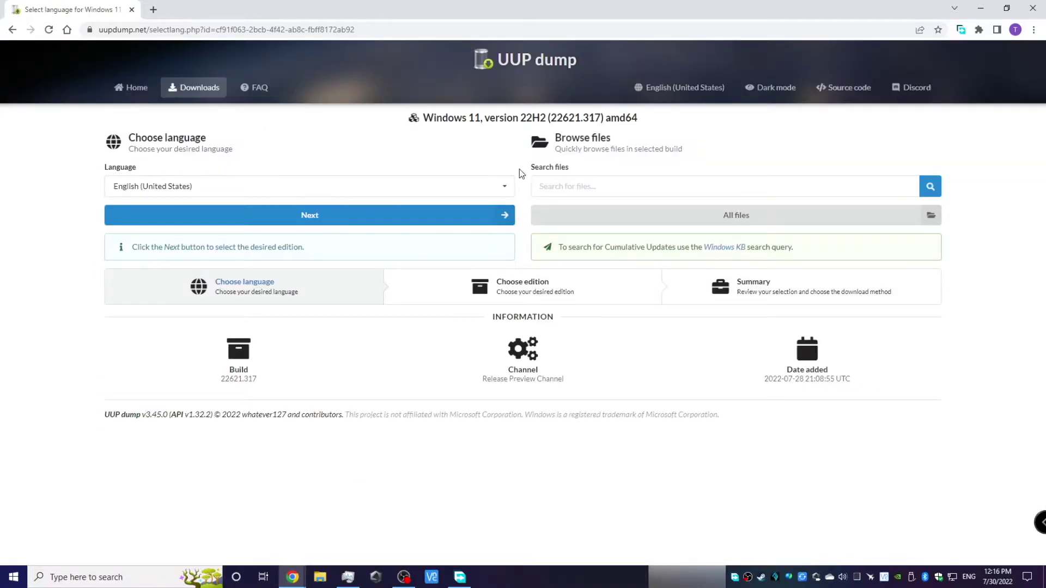
pyautogui.click(479, 215)
pyautogui.click(338, 341)
# Include component cleanup and .NET Framework 3.5, create the download package, and open it
pyautogui.click(175, 291)
pyautogui.click(187, 306)
pyautogui.click(272, 427)
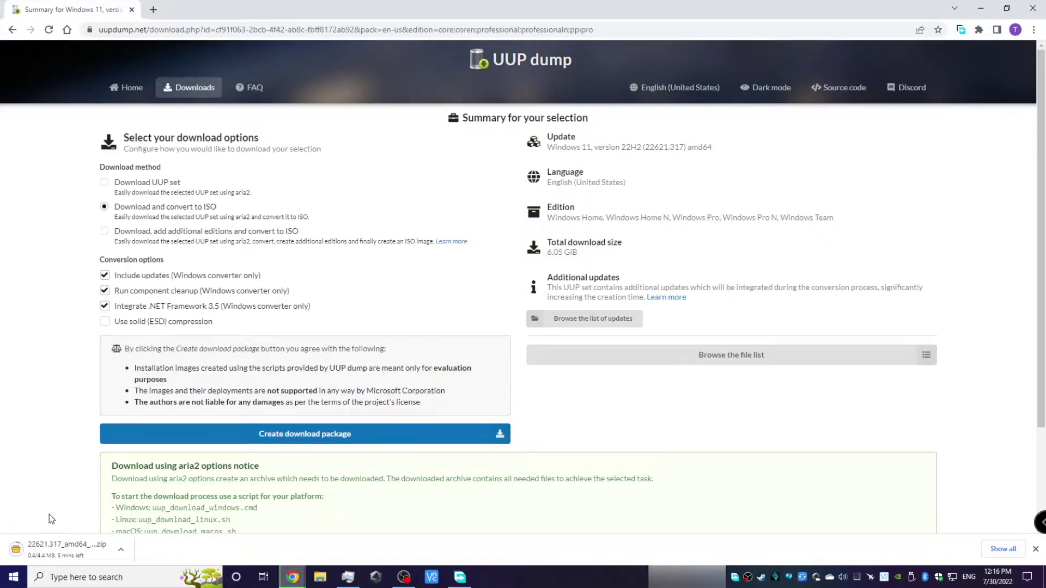
pyautogui.click(59, 550)
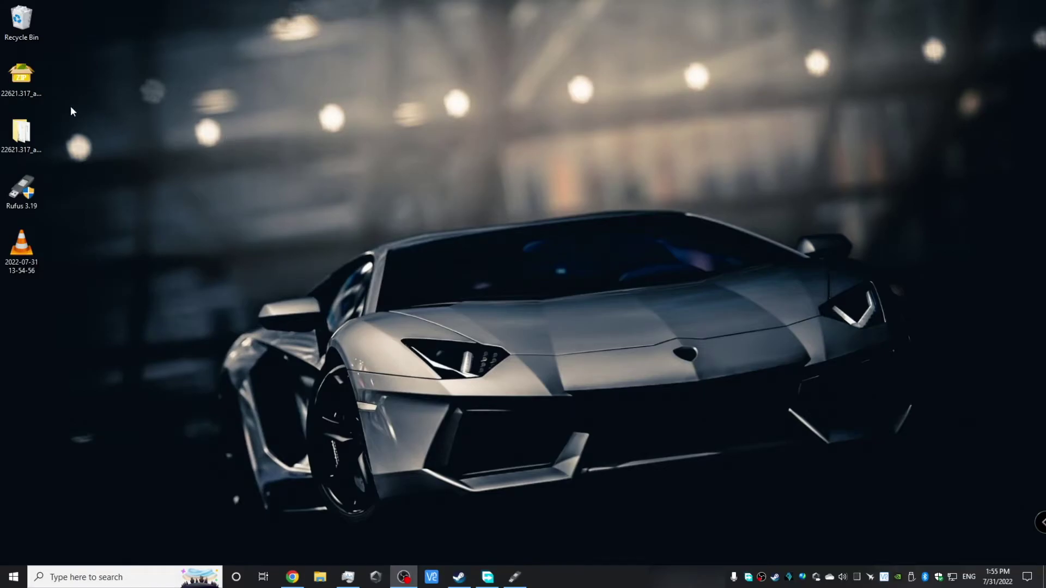
# Drag the 22621.317 ISO from the convert_virtual folder onto the desktop and close the folder
pyautogui.doubleClick(37, 130)
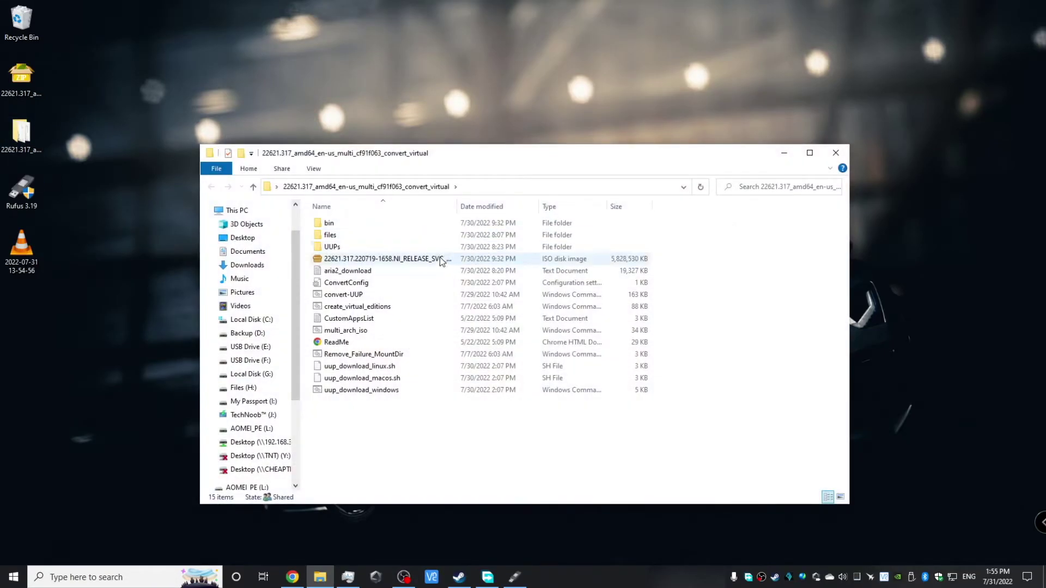
pyautogui.click(422, 260)
pyautogui.moveTo(357, 259); pyautogui.dragTo(44, 296)
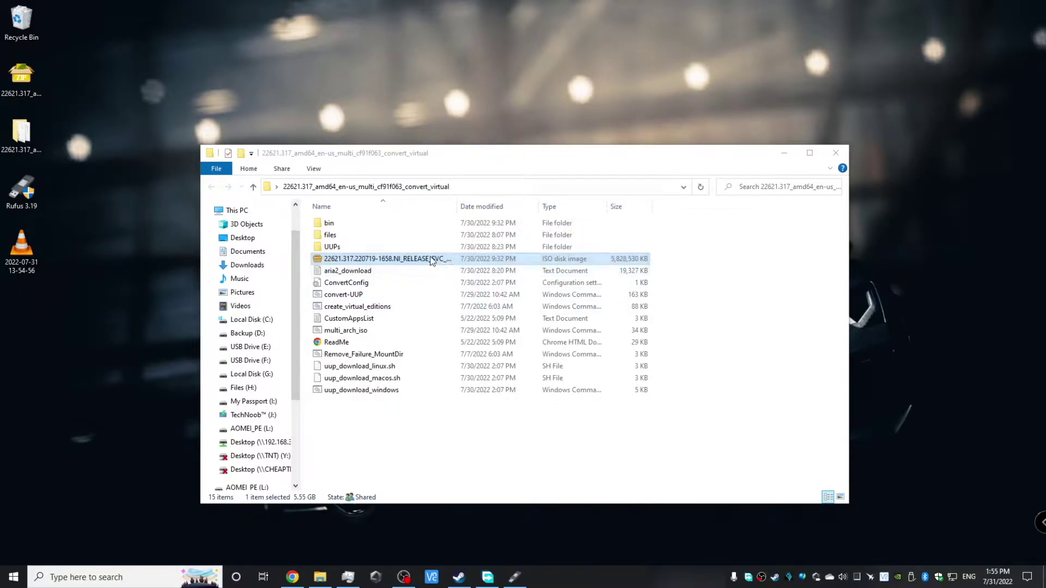
pyautogui.moveTo(430, 261); pyautogui.dragTo(54, 303)
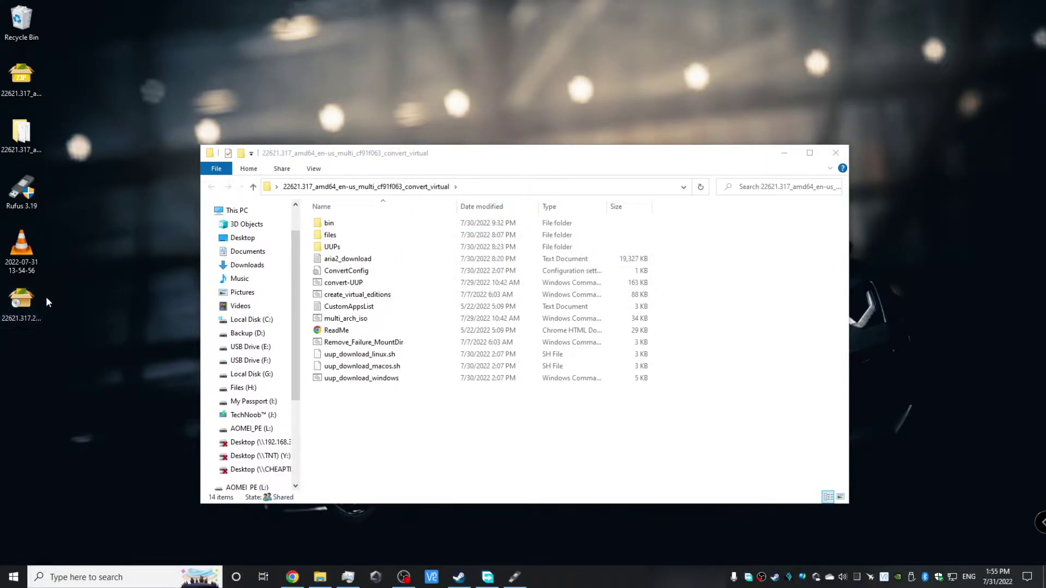
pyautogui.click(836, 153)
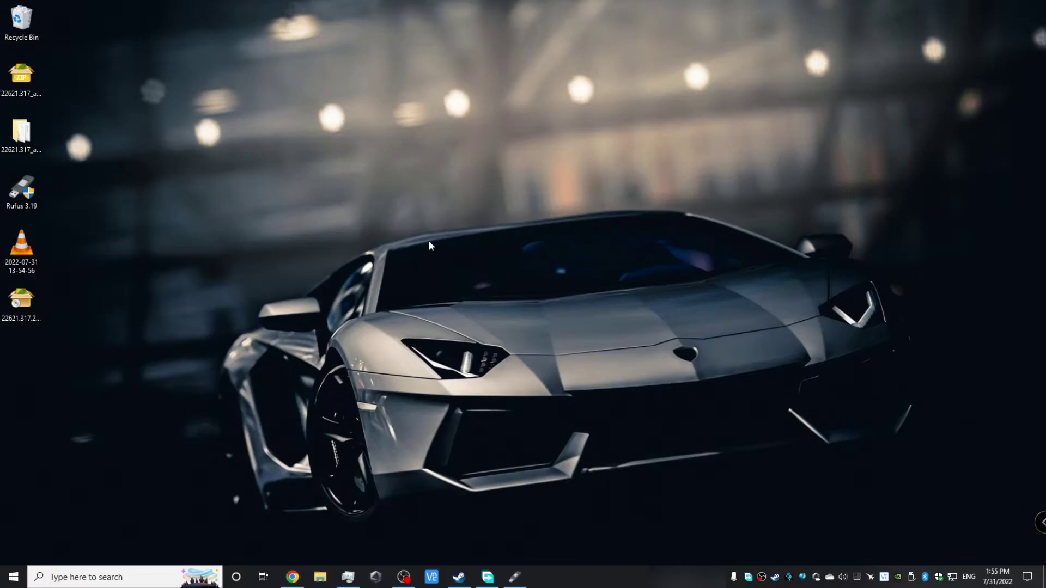
pyautogui.click(120, 242)
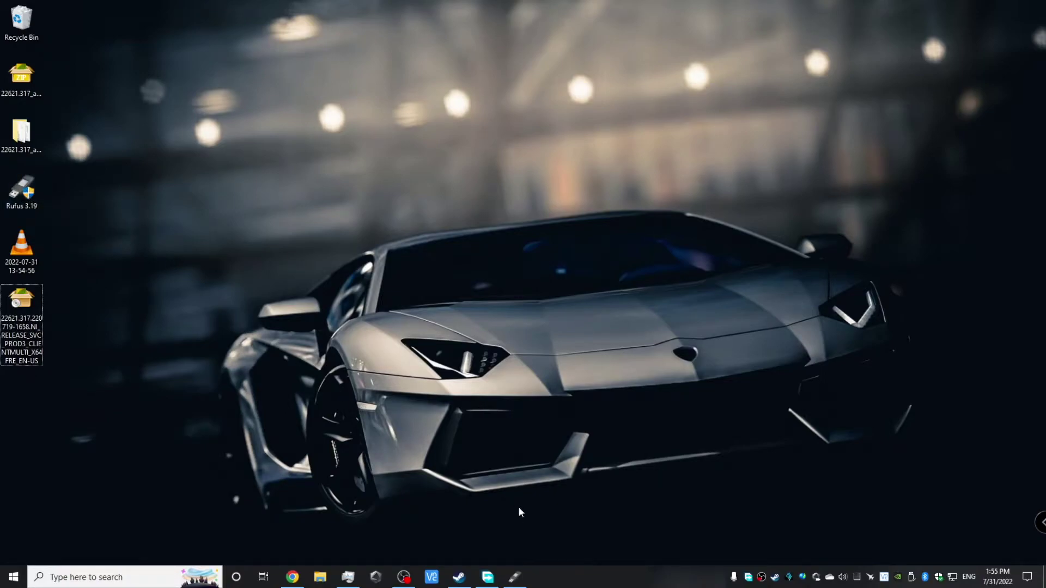
# Load the ISO into Rufus 3.17 with the standard Windows 11 option, then close that window
pyautogui.click(525, 580)
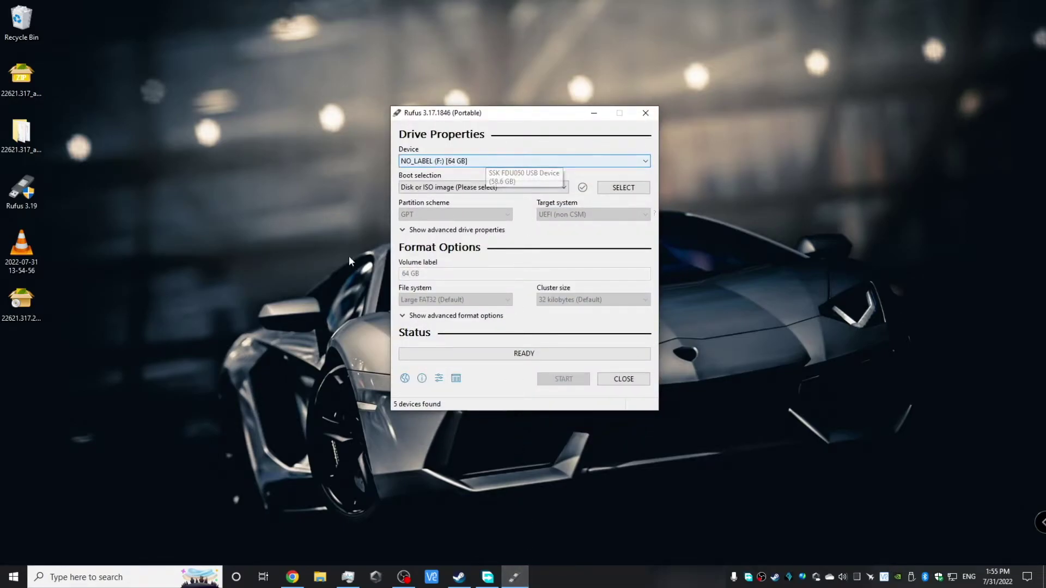
pyautogui.moveTo(21, 299); pyautogui.dragTo(483, 203)
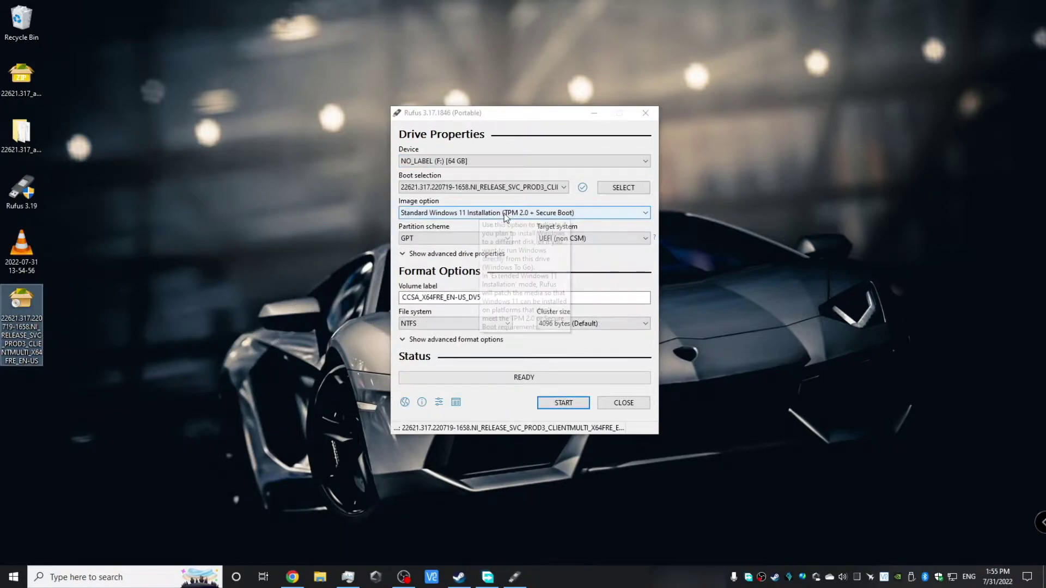
pyautogui.click(443, 213)
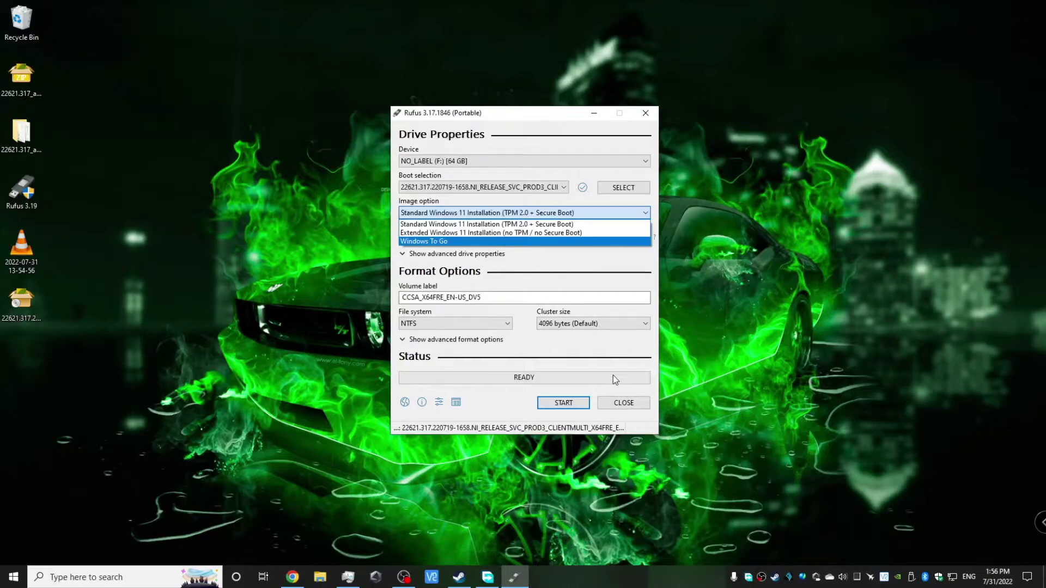
pyautogui.click(632, 408)
pyautogui.click(621, 402)
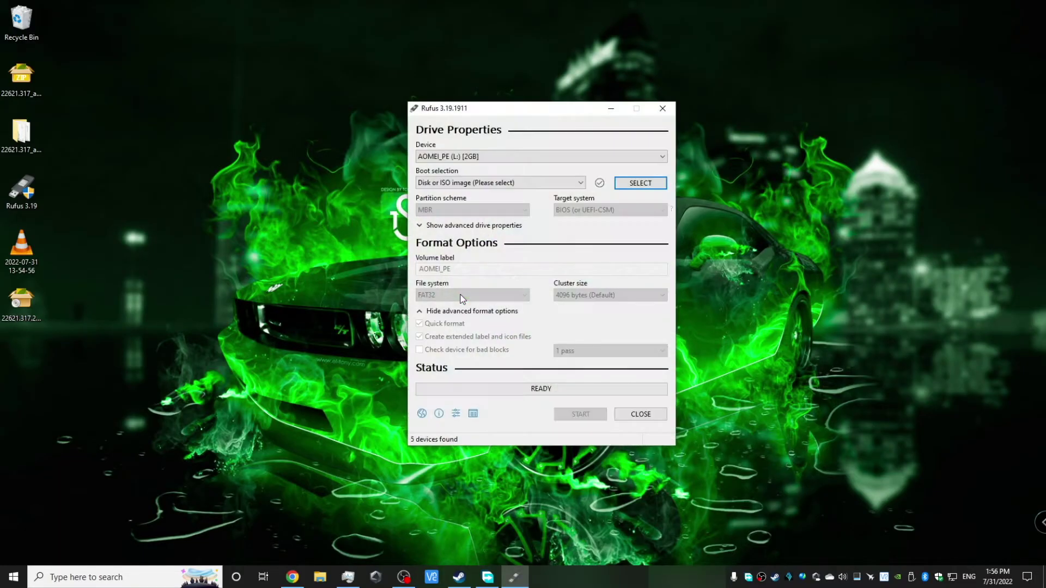
# Write the 22621.317 ISO to the 64 GB J: drive as Standard Windows installation, labelled 'Technoob™'
pyautogui.click(508, 156)
pyautogui.click(506, 202)
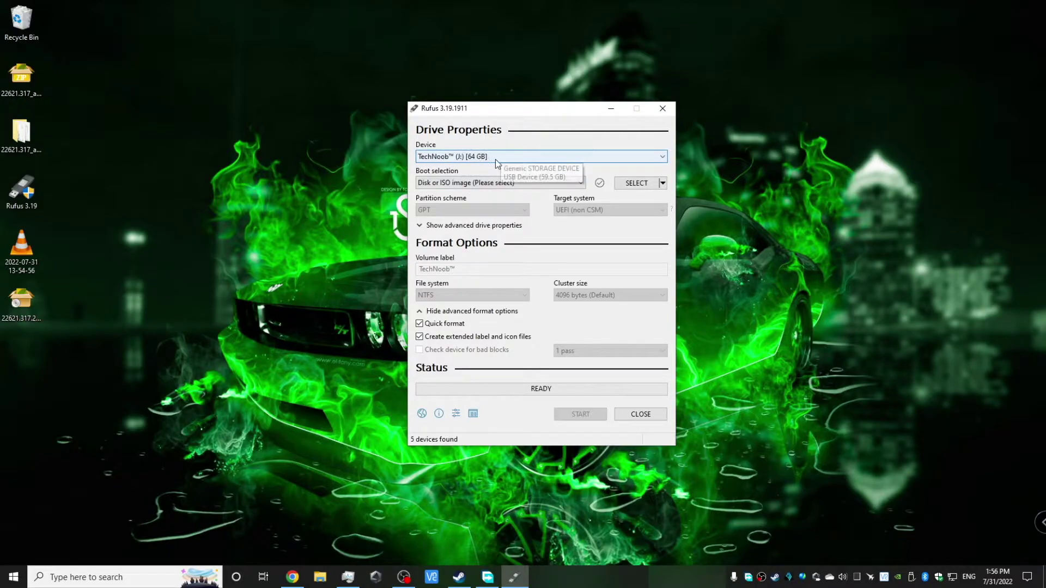
pyautogui.moveTo(21, 300); pyautogui.dragTo(419, 201)
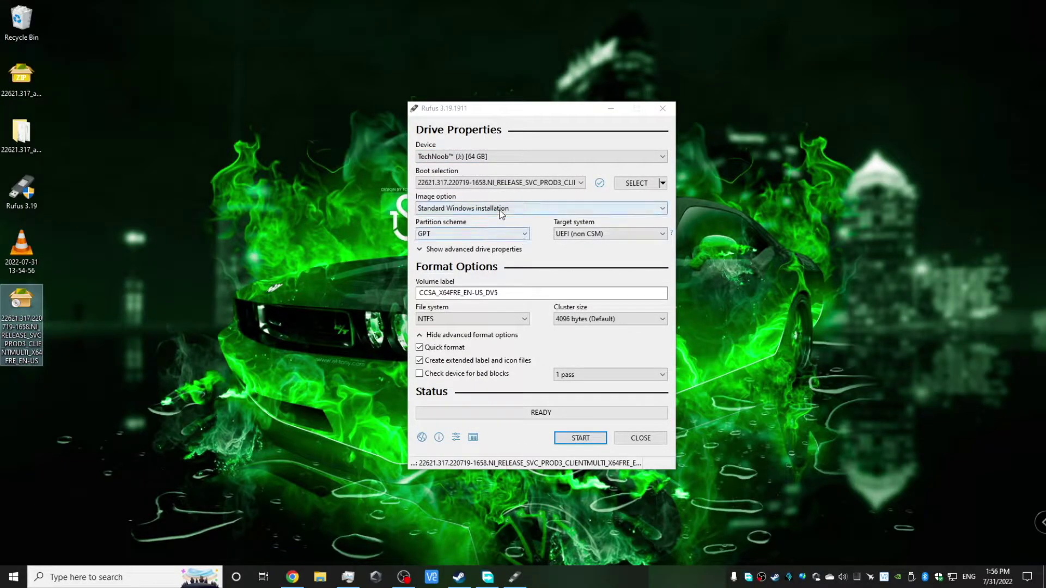
pyautogui.click(464, 209)
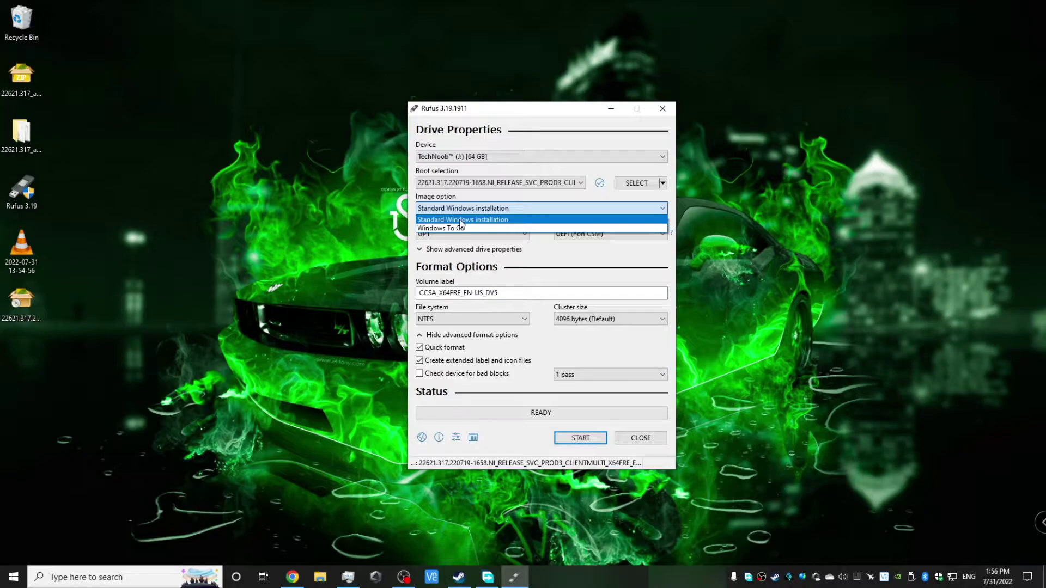
pyautogui.click(570, 263)
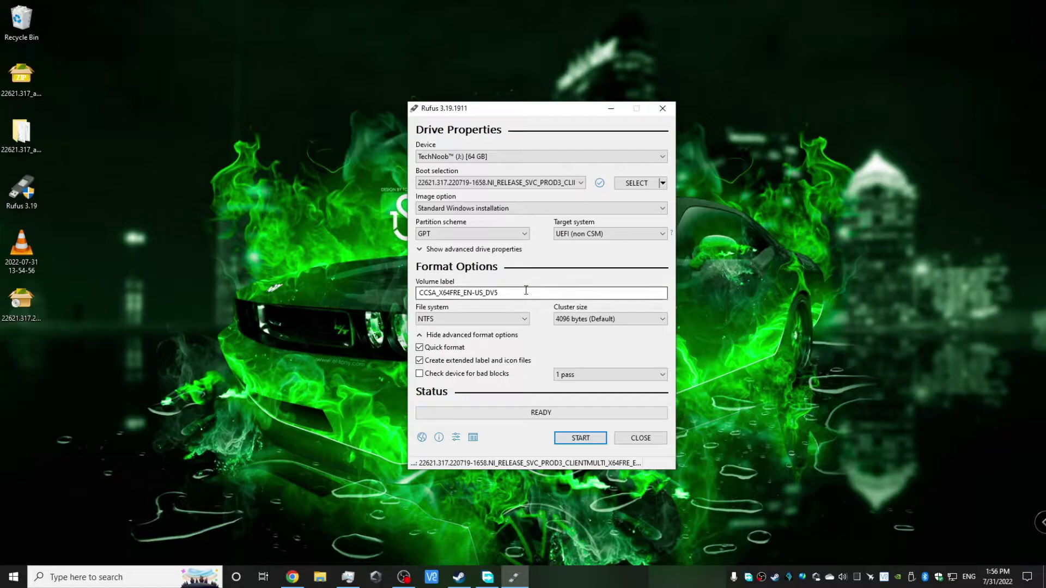
pyautogui.moveTo(501, 294); pyautogui.dragTo(397, 293)
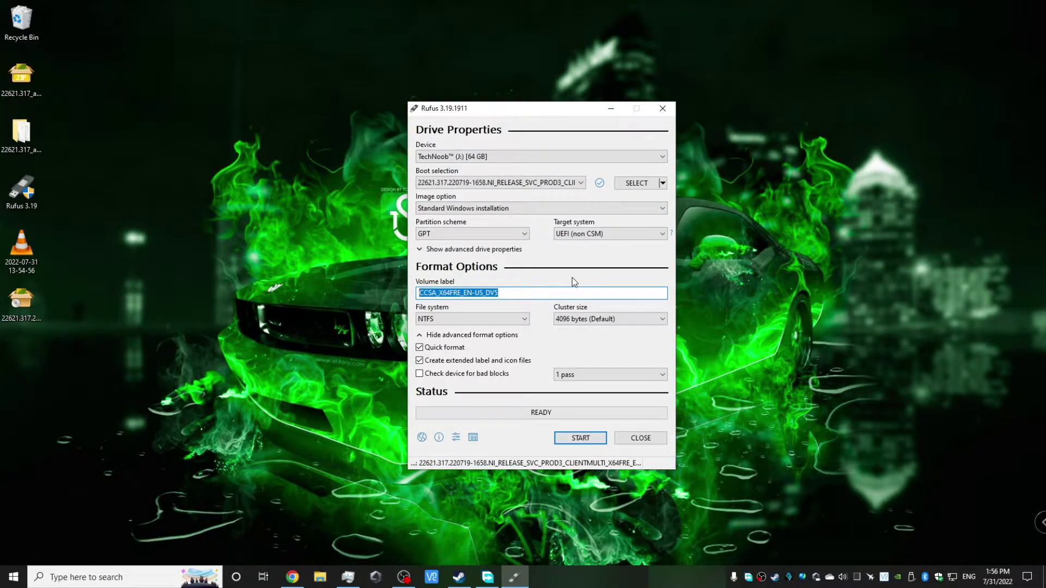
pyautogui.write('Techn')
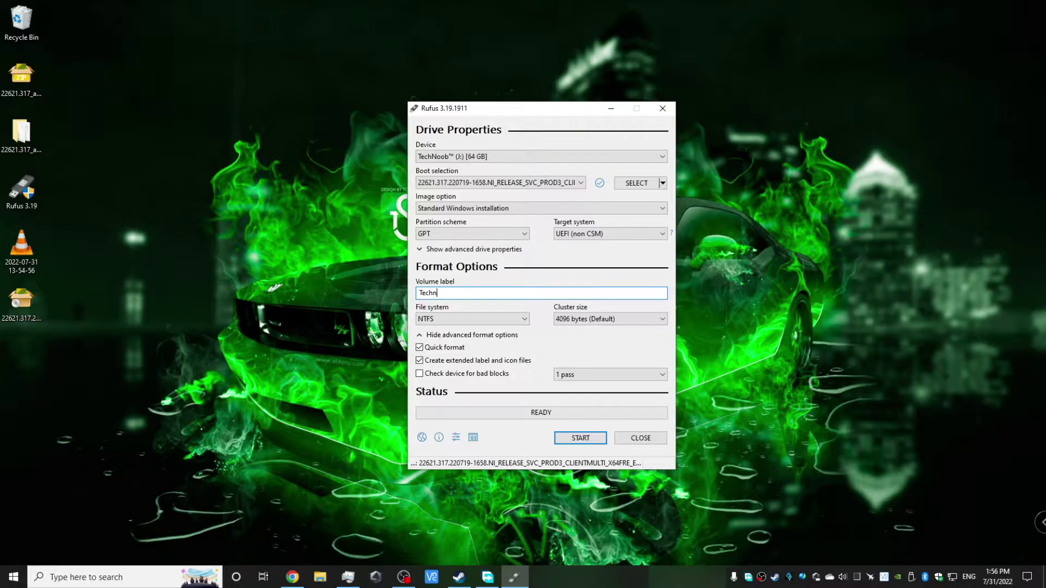
pyautogui.write('oob™')
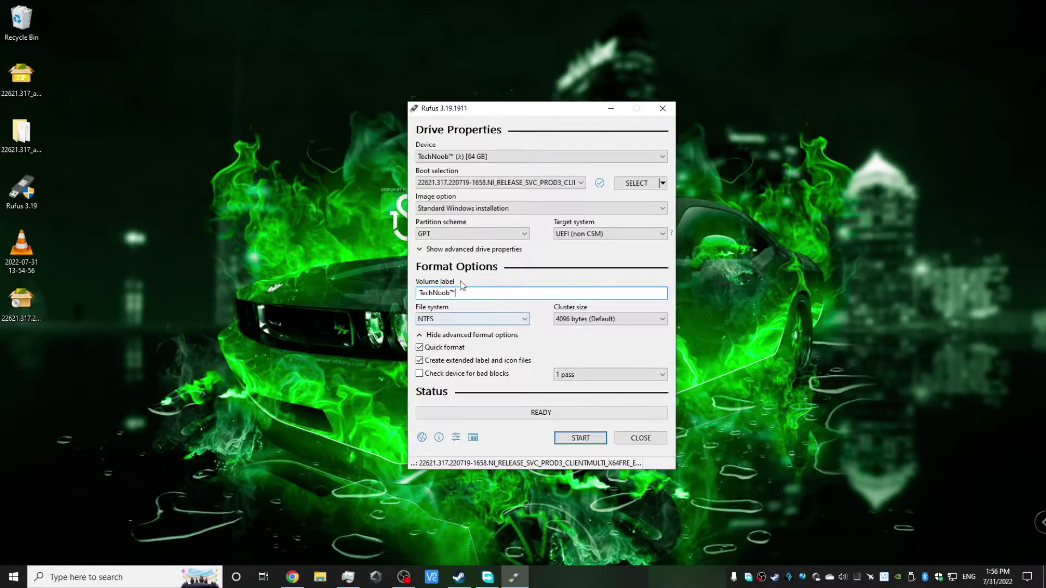
pyautogui.click(581, 439)
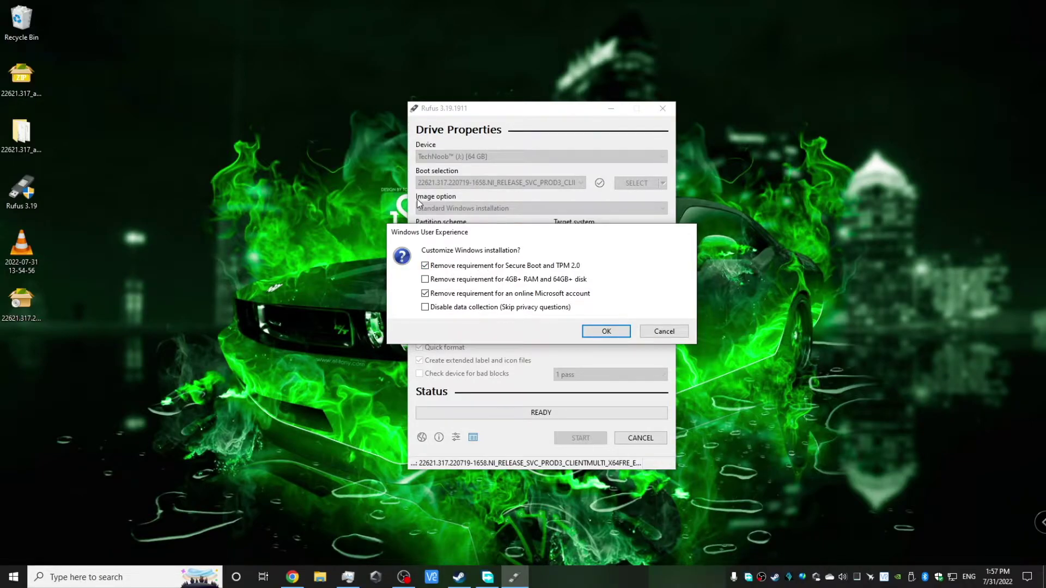
# Keep the Secure Boot/TPM 2.0 removal ticked, then cycle the desktop wallpaper twice
pyautogui.click(426, 265)
pyautogui.click(425, 265)
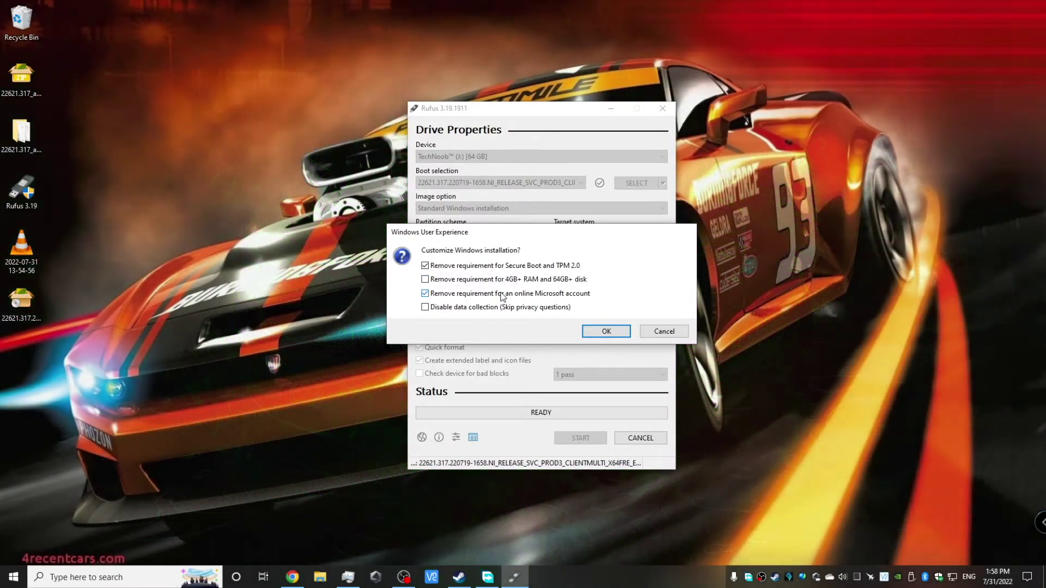
pyautogui.rightClick(722, 272)
pyautogui.click(643, 379)
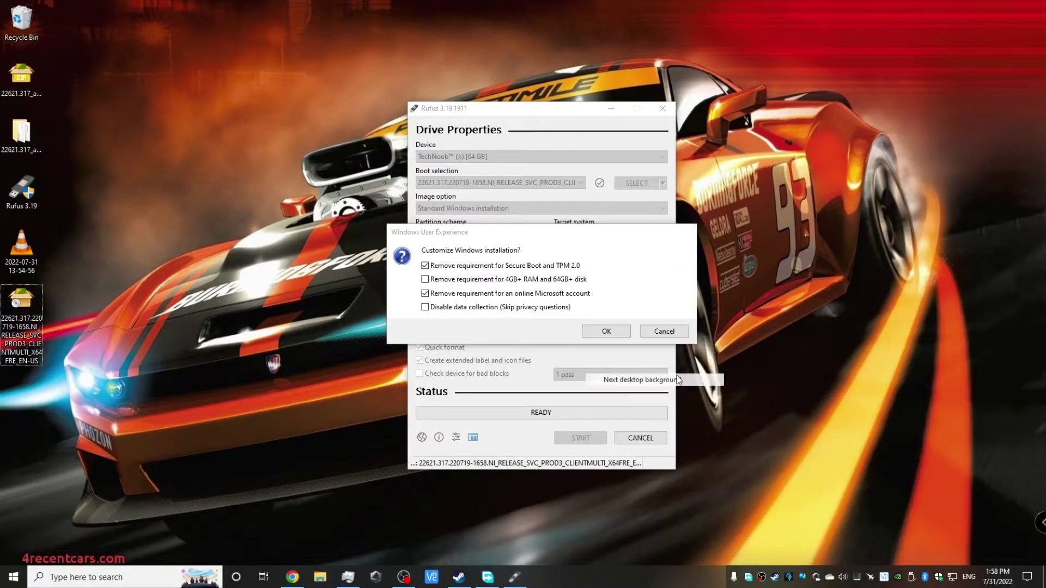
pyautogui.rightClick(823, 269)
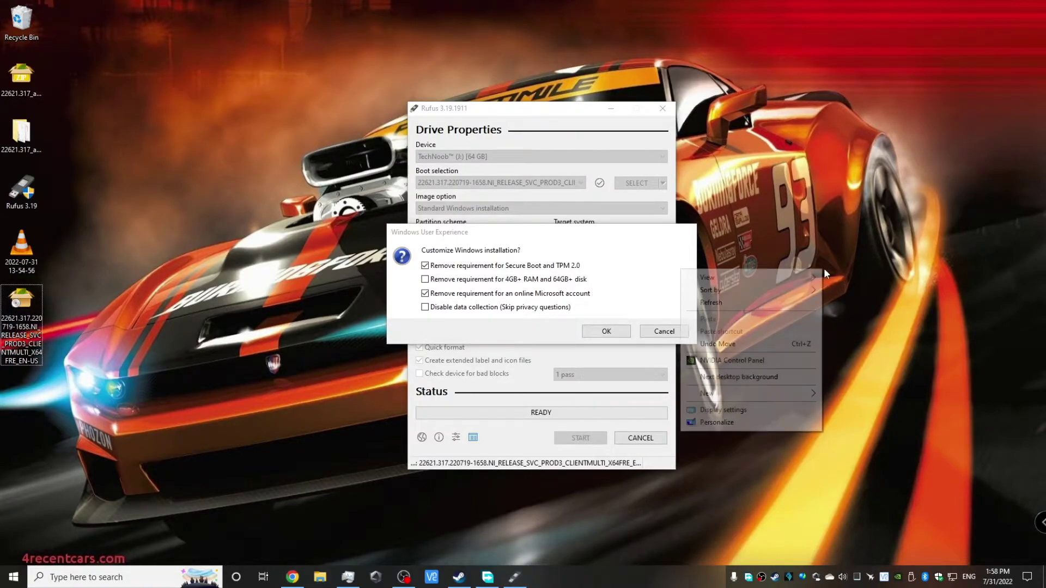
pyautogui.click(762, 378)
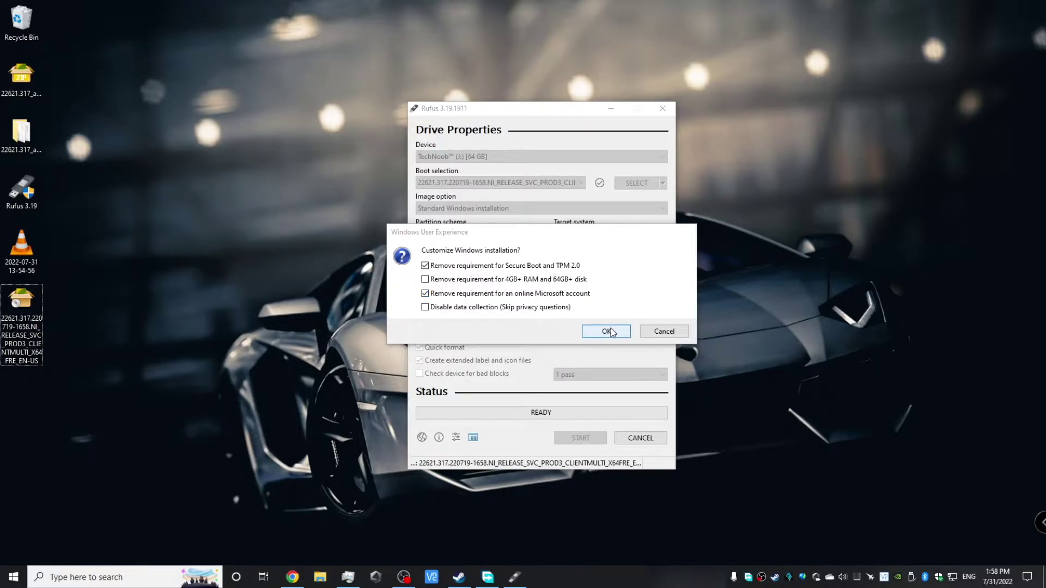
# Confirm the Windows customizations and accept erasing the USB drive to begin writing
pyautogui.click(611, 332)
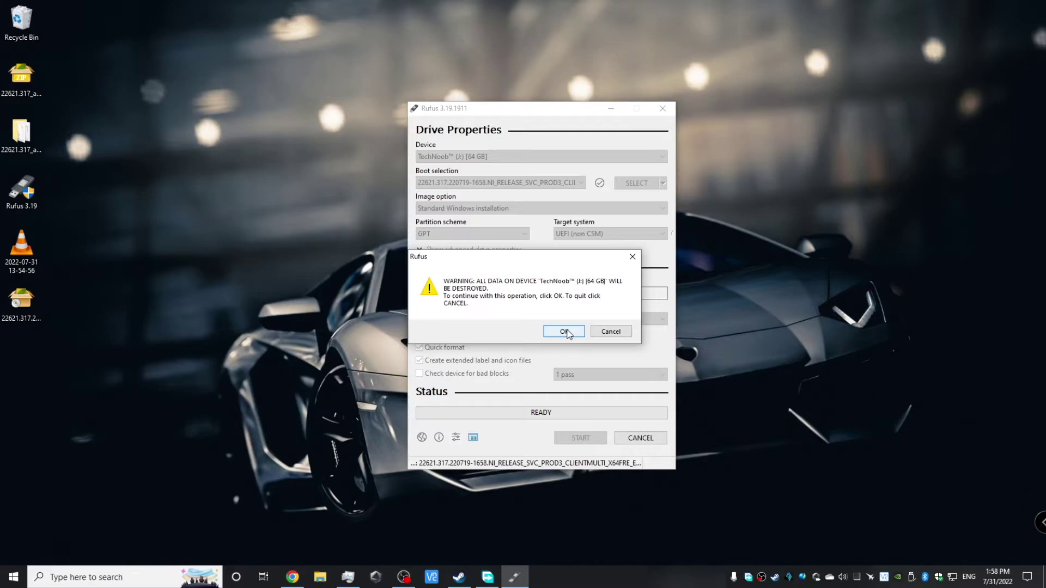
pyautogui.click(565, 332)
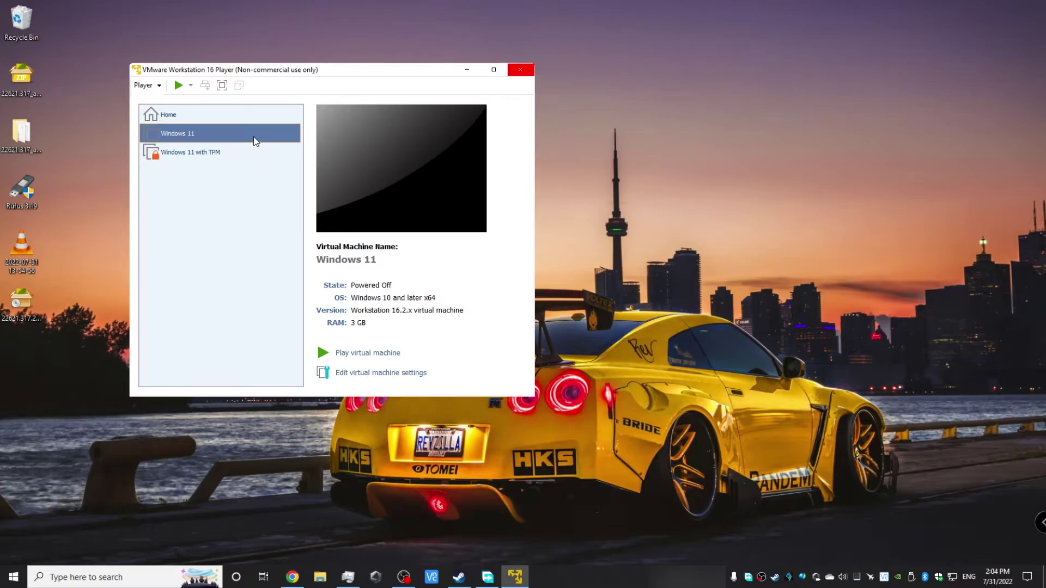
# Raise the Windows 11 VM's memory from 3 GB to 6144 MB in its hardware settings
pyautogui.click(253, 136)
pyautogui.click(240, 133)
pyautogui.moveTo(317, 259); pyautogui.dragTo(447, 238)
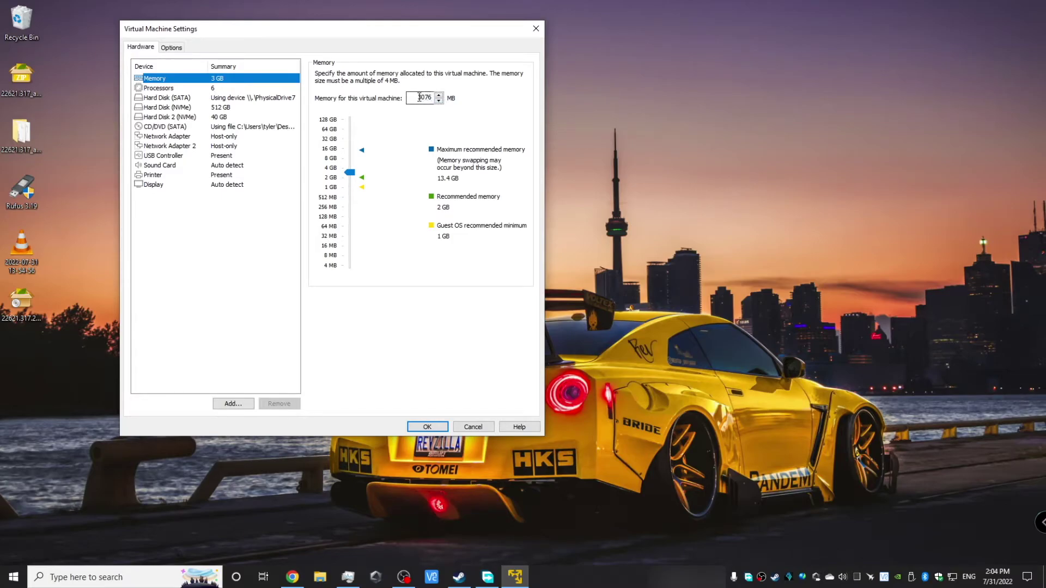
pyautogui.doubleClick(419, 97)
pyautogui.write('6')
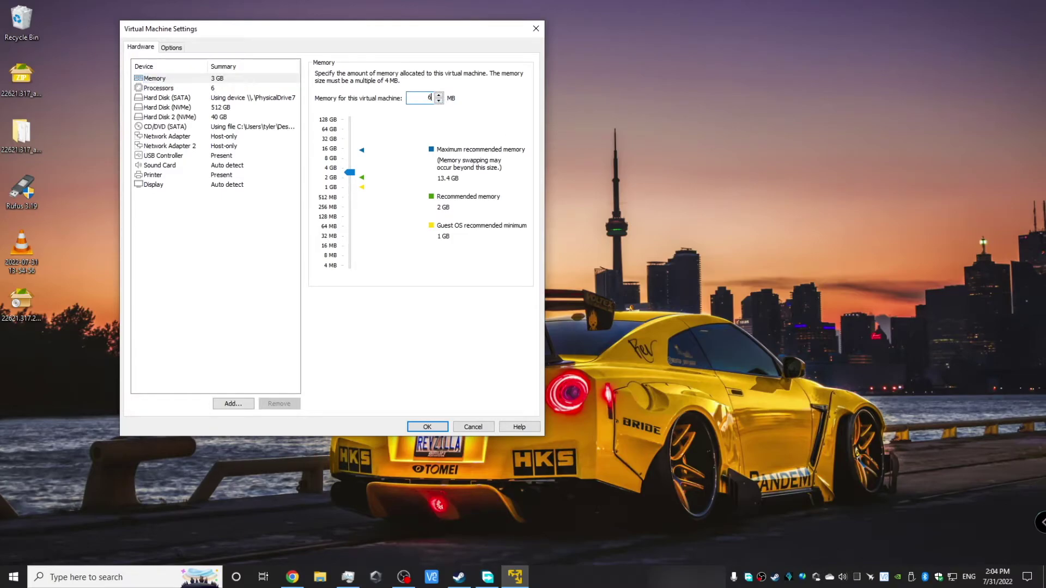
pyautogui.write('144')
pyautogui.click(156, 98)
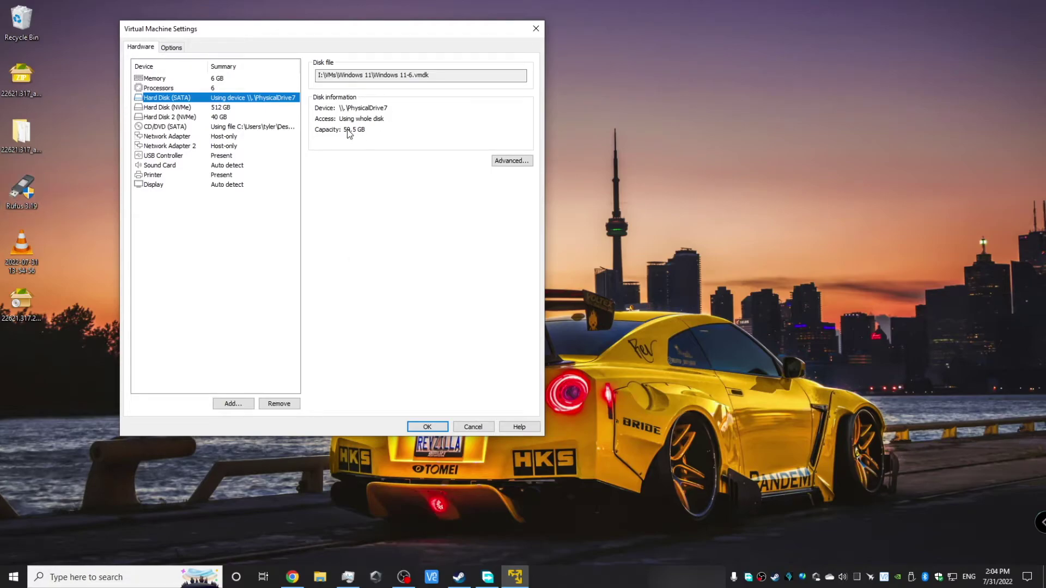
# Remove Hard Disk 2 (40 GB NVMe) and add a new 128 GB NVMe virtual disk
pyautogui.click(226, 117)
pyautogui.click(286, 404)
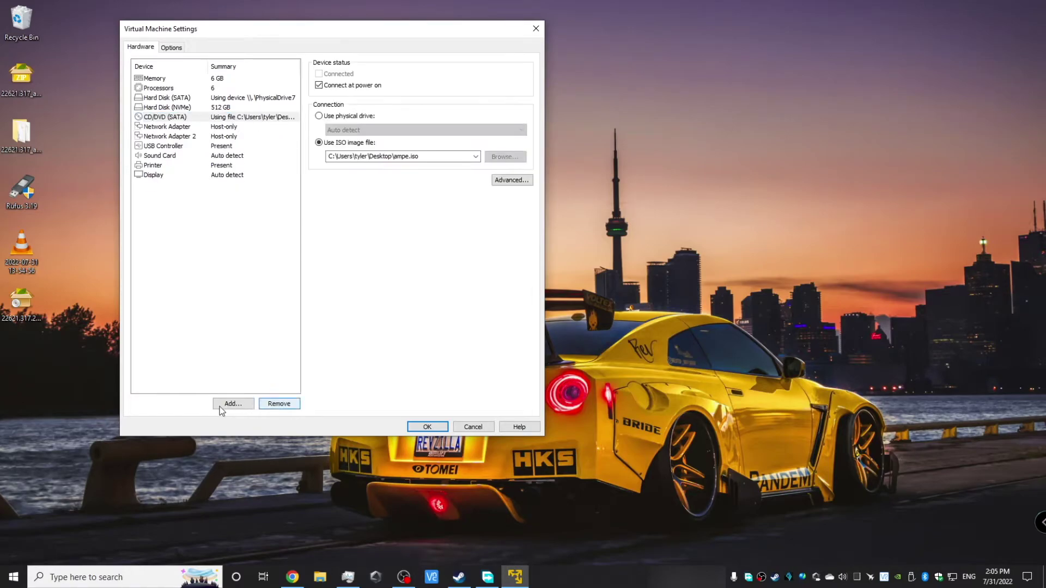
pyautogui.click(230, 405)
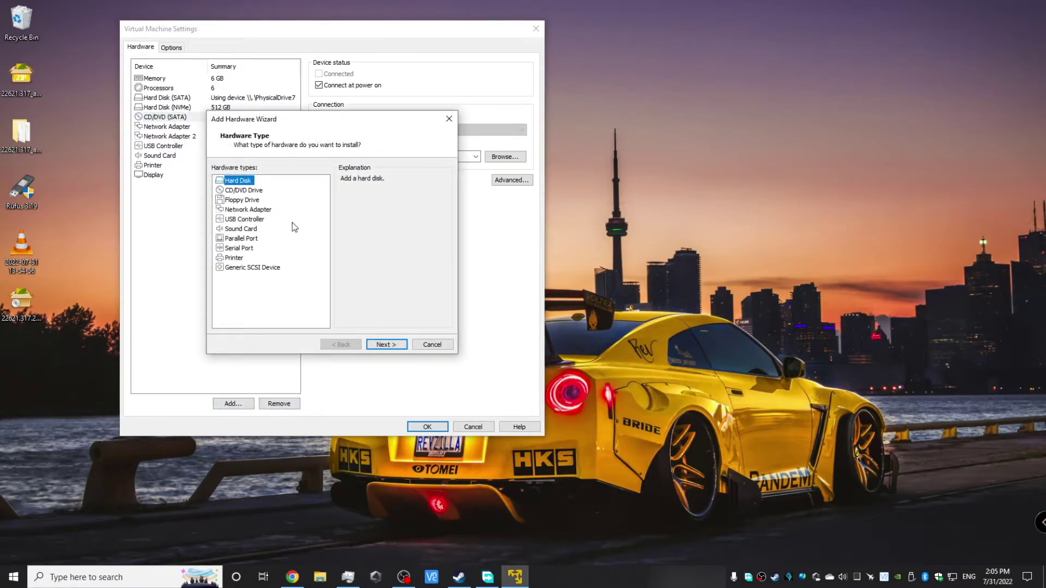
pyautogui.click(371, 346)
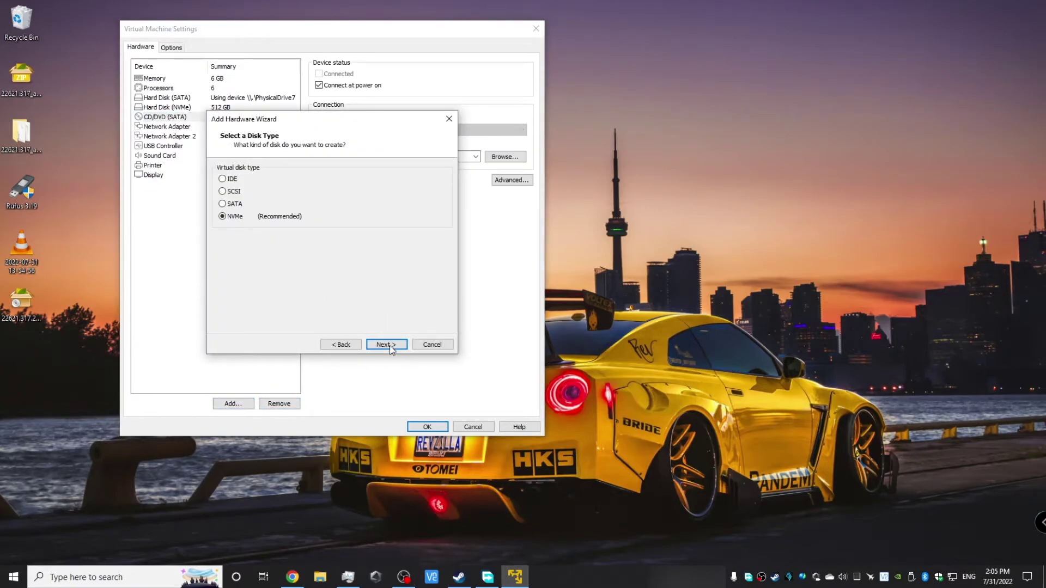
pyautogui.click(392, 345)
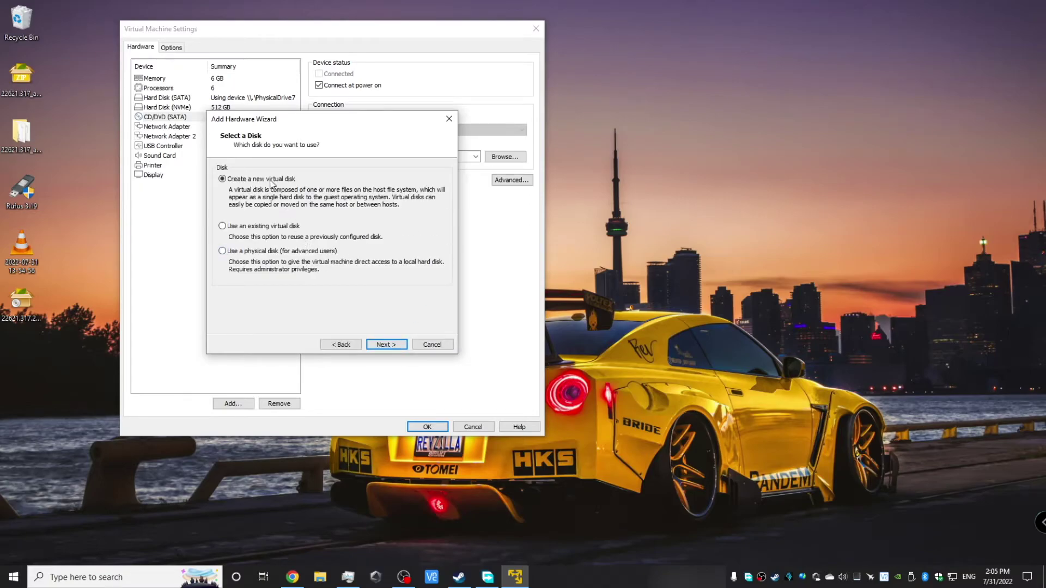
pyautogui.click(392, 346)
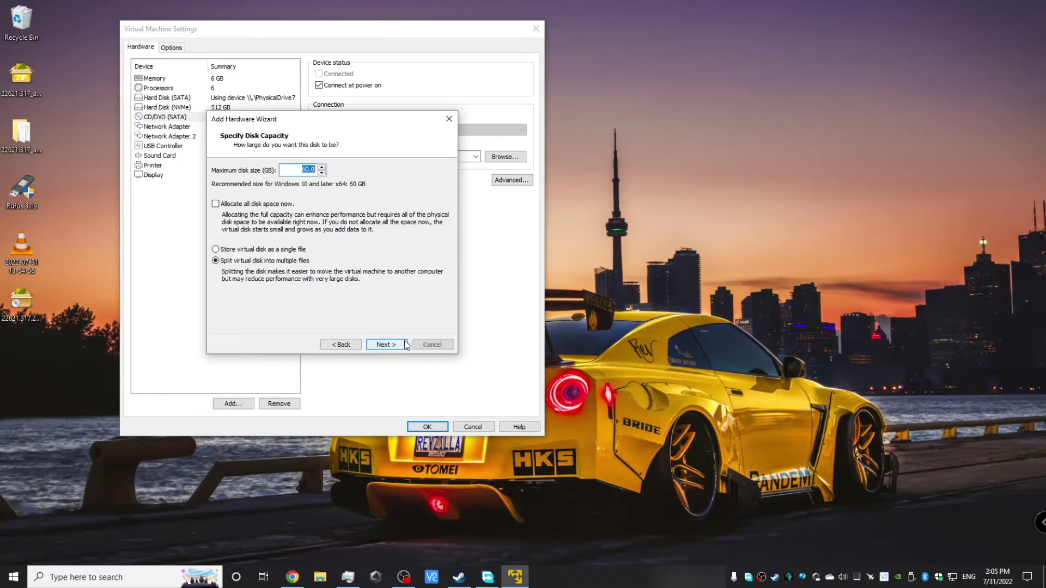
pyautogui.click(303, 171)
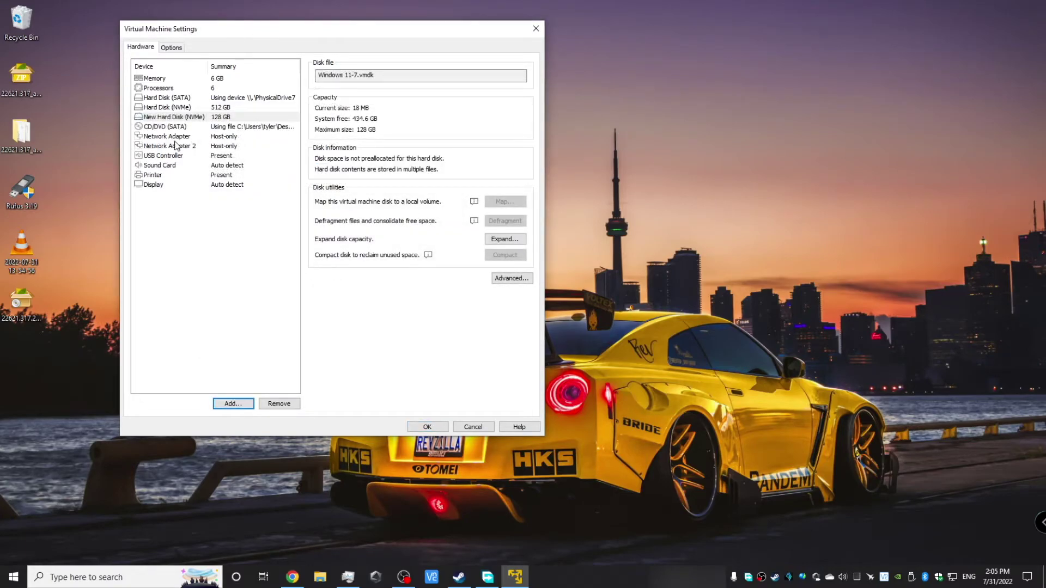
pyautogui.click(174, 138)
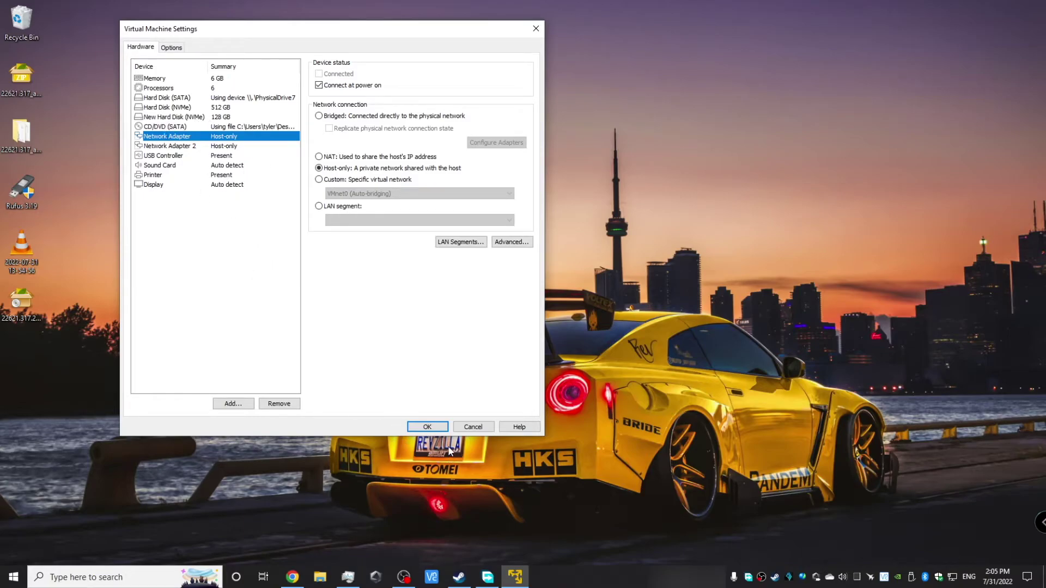
# Save the Windows 11 virtual machine settings with OK
pyautogui.click(428, 427)
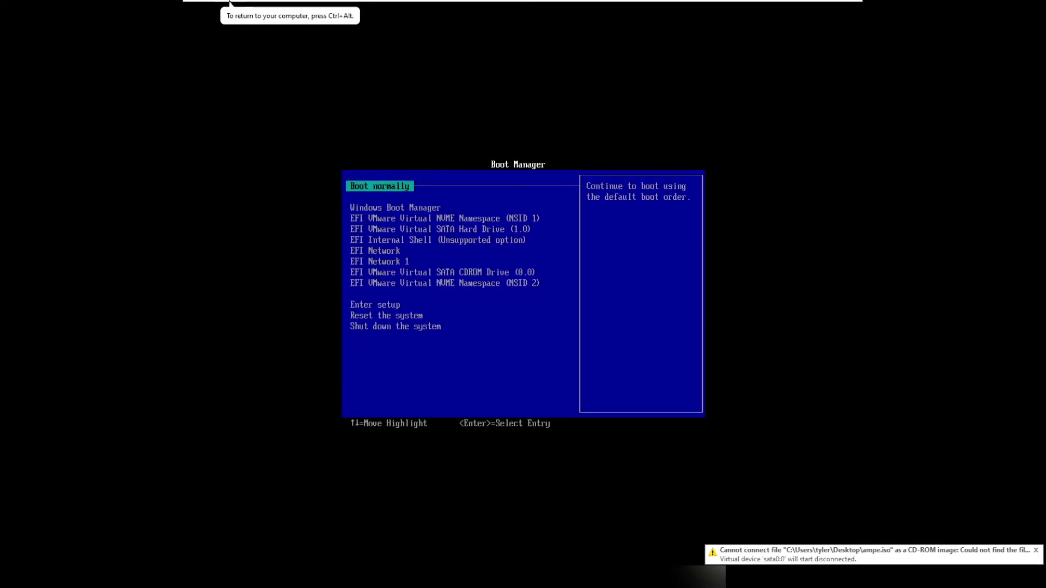
# In Boot Manager, boot from EFI VMware Virtual SATA Hard Drive (1.0)
pyautogui.press('Down')
pyautogui.press('Down')
pyautogui.press('Down')
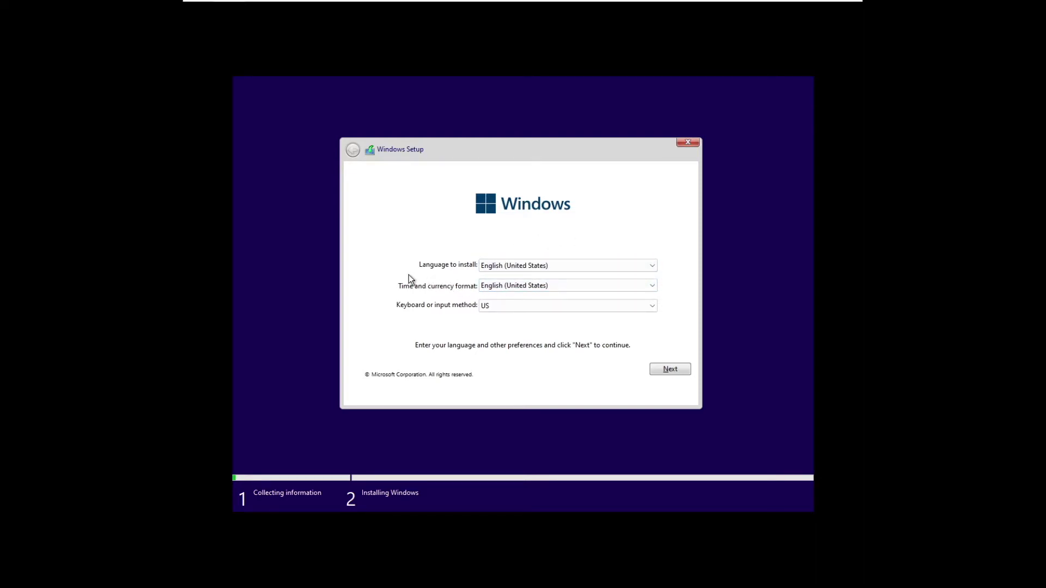
# Keep the language defaults, skip the product key, pick Windows 11 Pro and accept the license terms
pyautogui.click(675, 370)
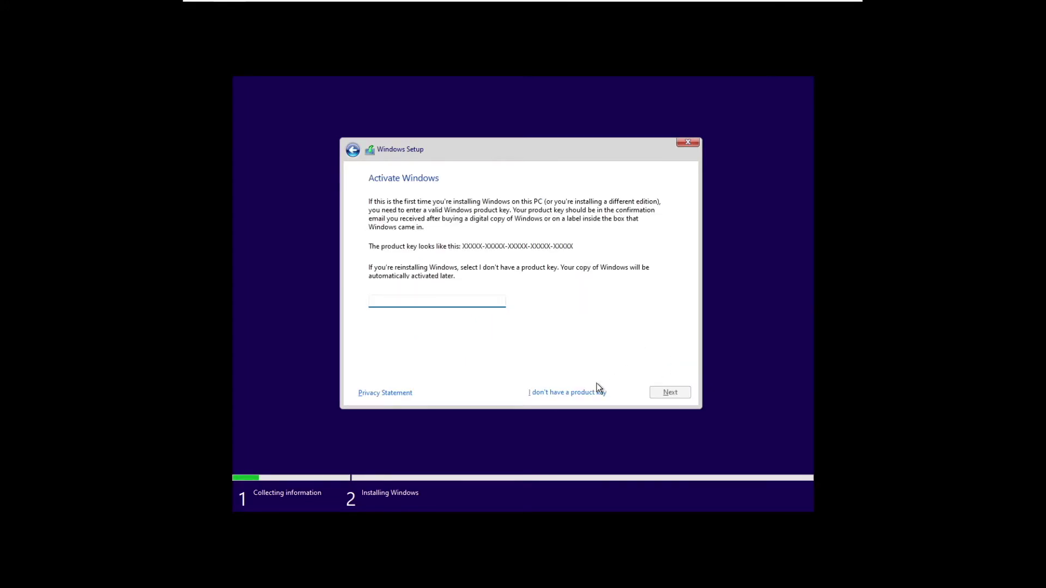
pyautogui.click(554, 394)
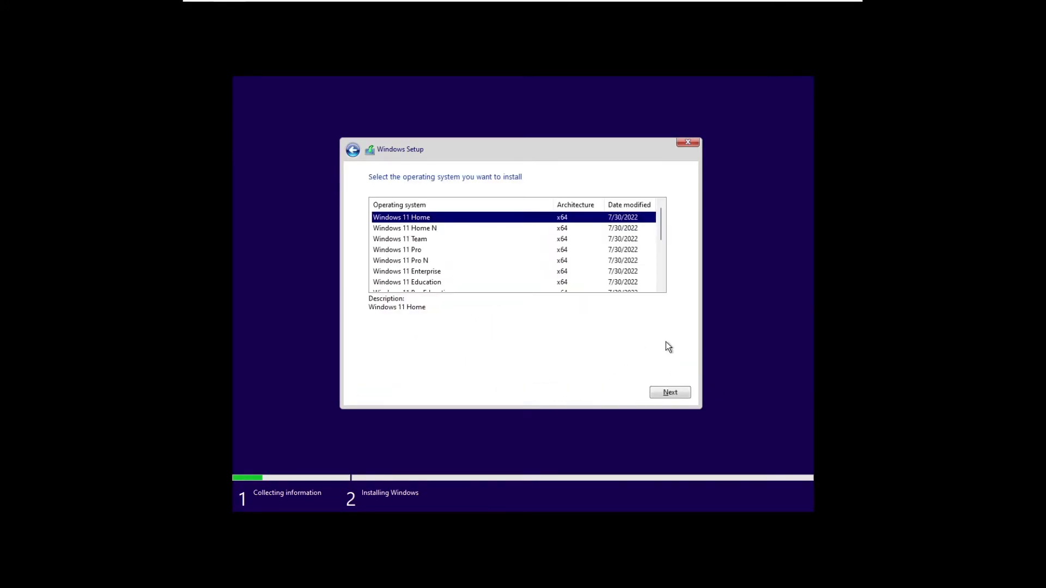
pyautogui.click(409, 251)
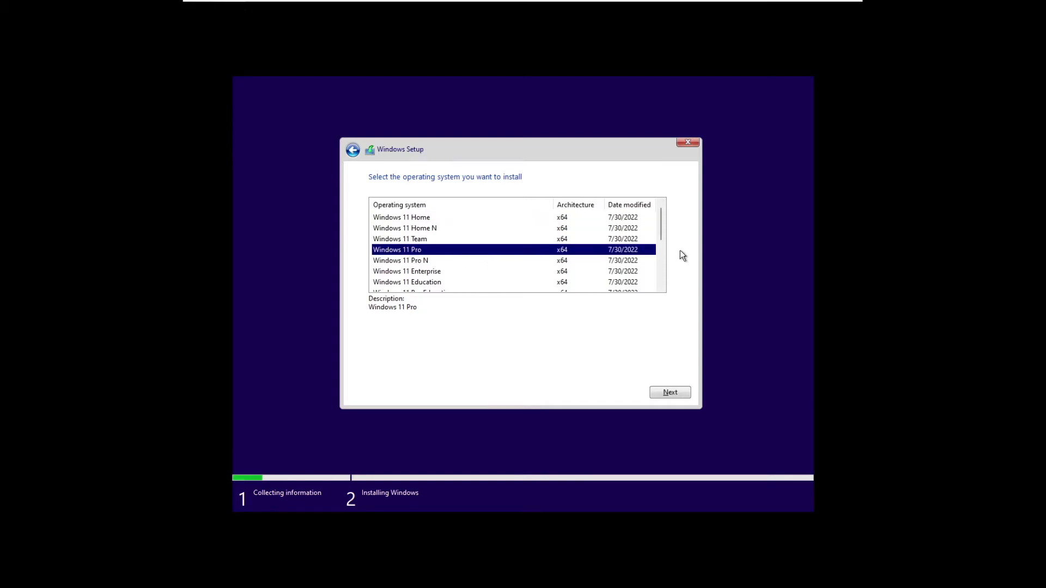
pyautogui.click(670, 392)
pyautogui.click(465, 368)
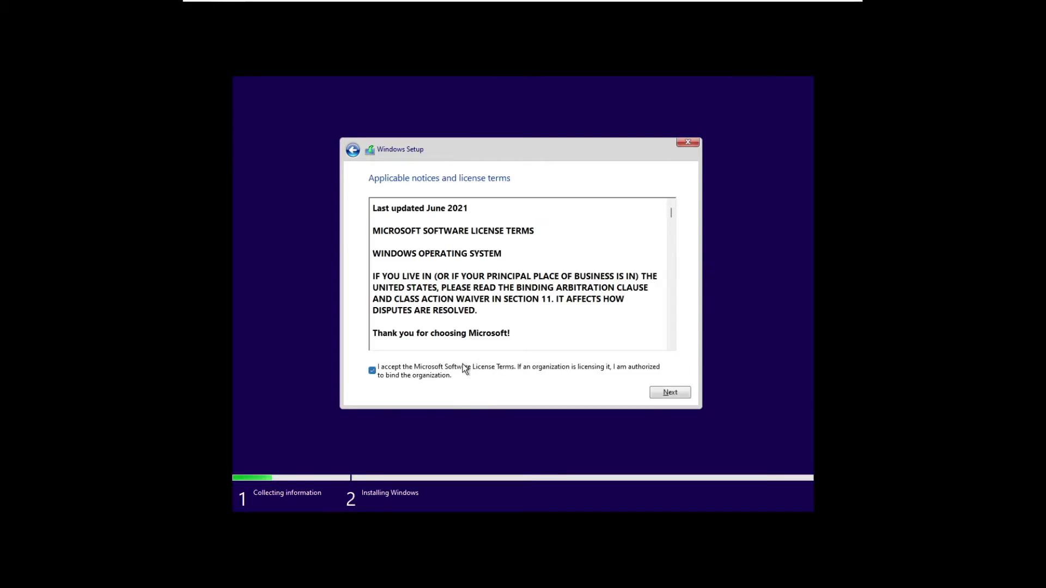
pyautogui.click(671, 393)
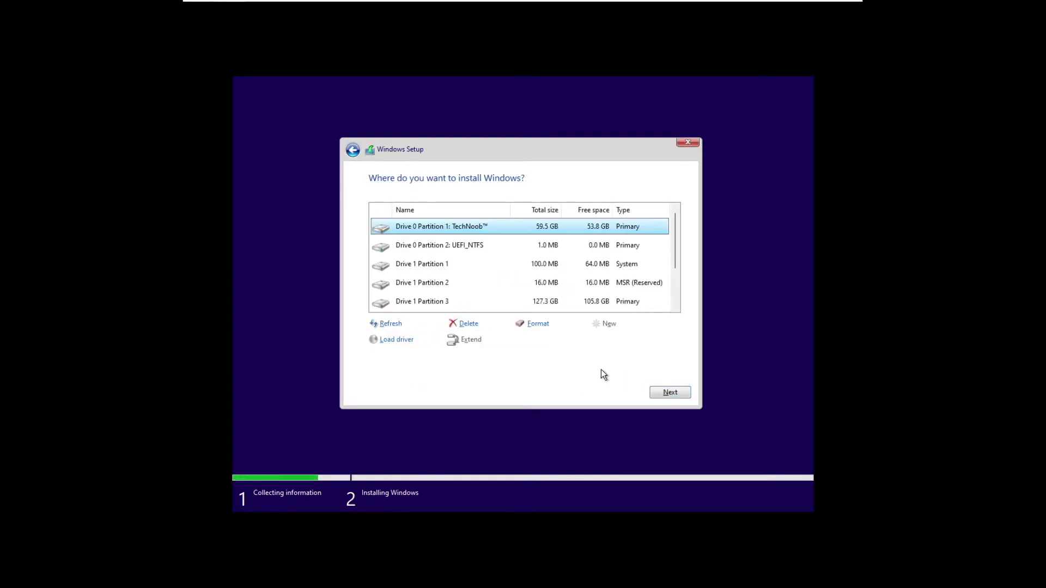
# Select Drive 2 Unallocated Space and start installing Windows there
pyautogui.scroll(-2, 509, 284)
pyautogui.click(450, 309)
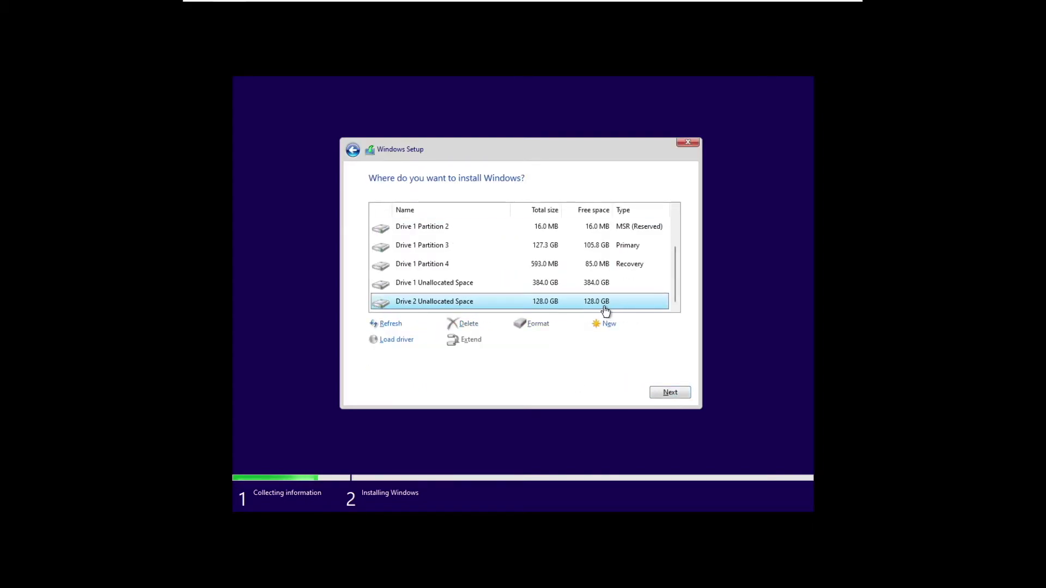
pyautogui.click(669, 389)
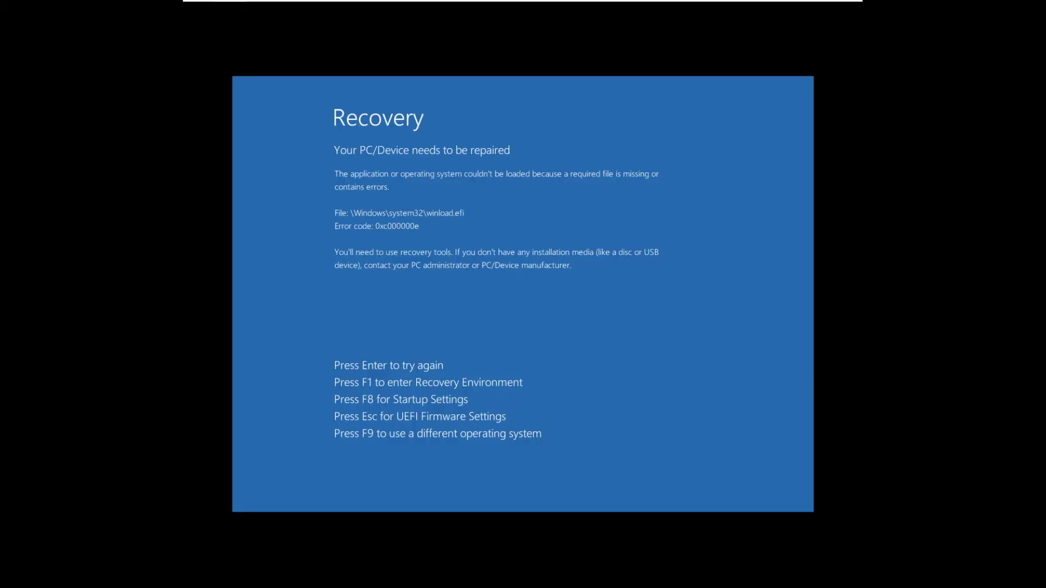
# Leave the Recovery screen and boot from EFI VMware Virtual NVME Namespace (NSID 2)
pyautogui.press('Escape')
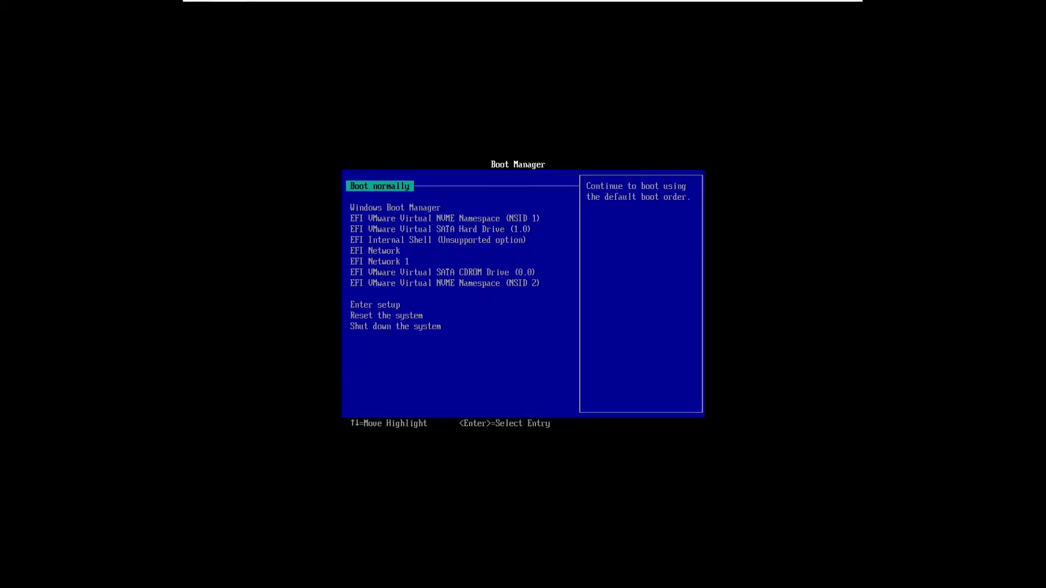
pyautogui.press('Down')
pyautogui.press('Down')
pyautogui.press('Down')
pyautogui.press('Down')
pyautogui.press('Down')
pyautogui.press('Down')
pyautogui.press('Down')
pyautogui.press('Down')
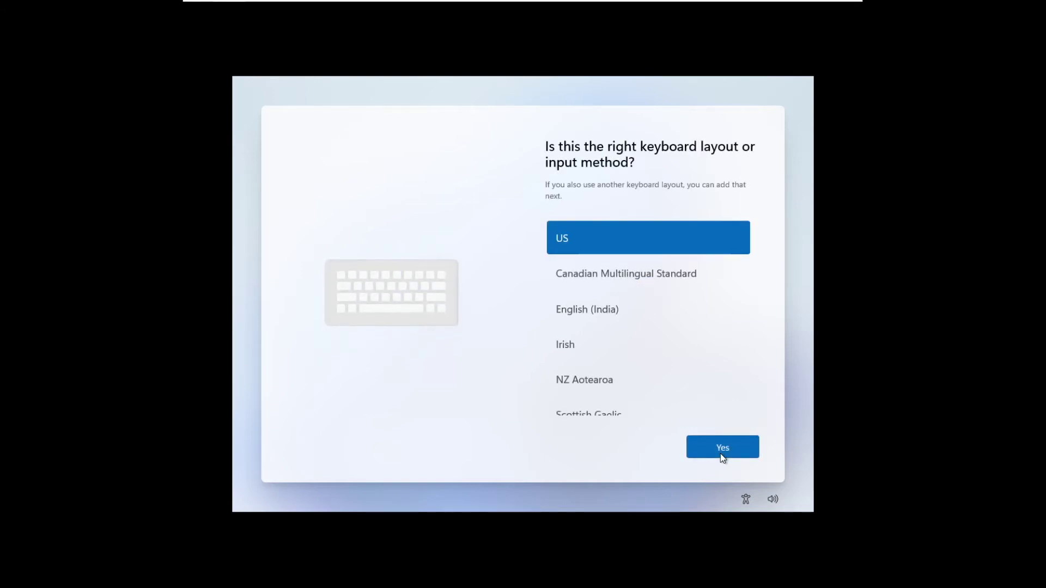
# Keep the US keyboard layout and choose to continue without an internet connection
pyautogui.click(720, 453)
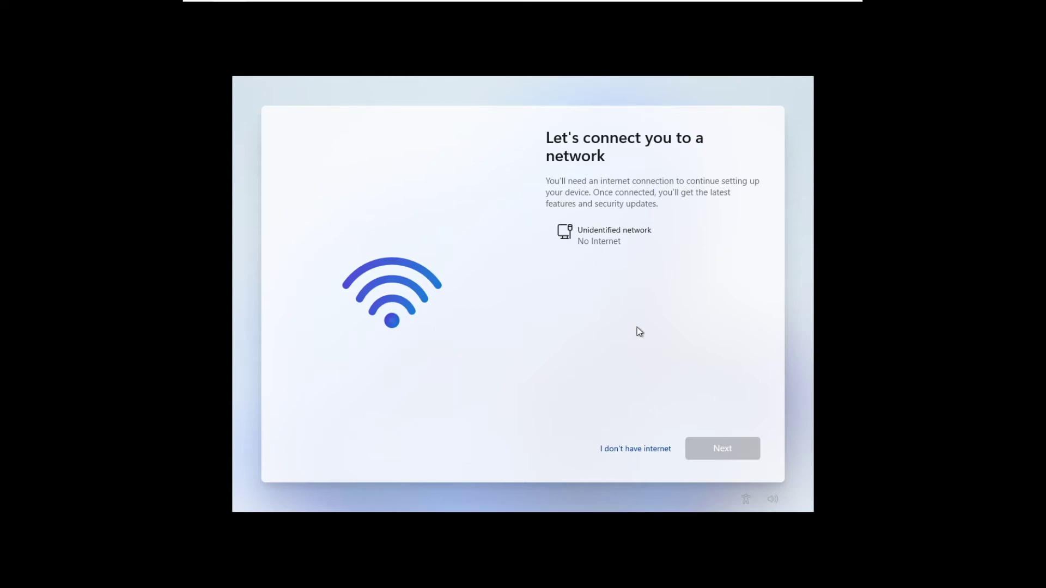
pyautogui.click(604, 451)
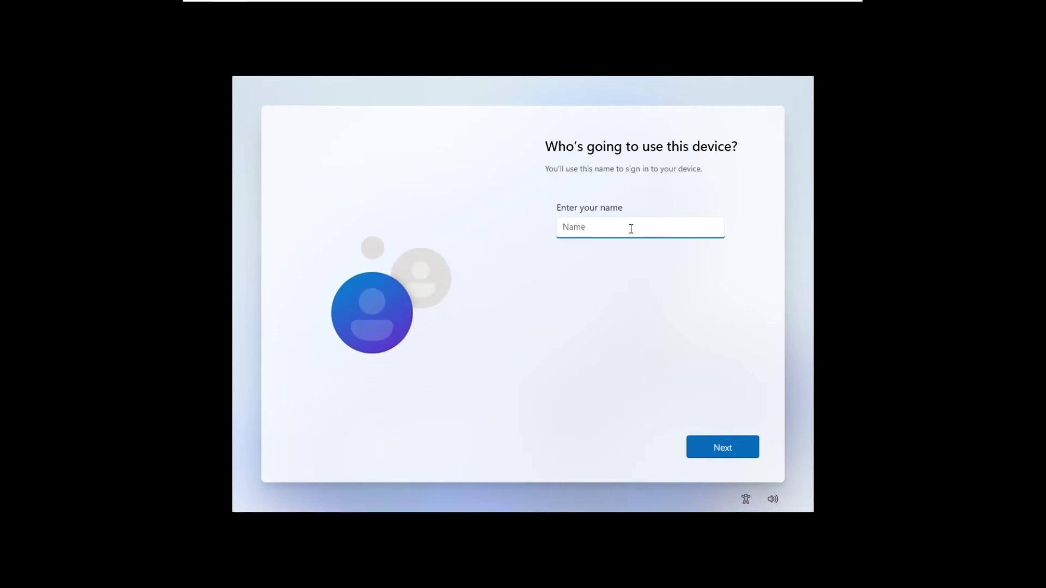
# Enter the local account name, then set and confirm the account password
pyautogui.write('Tyler')
pyautogui.click(712, 458)
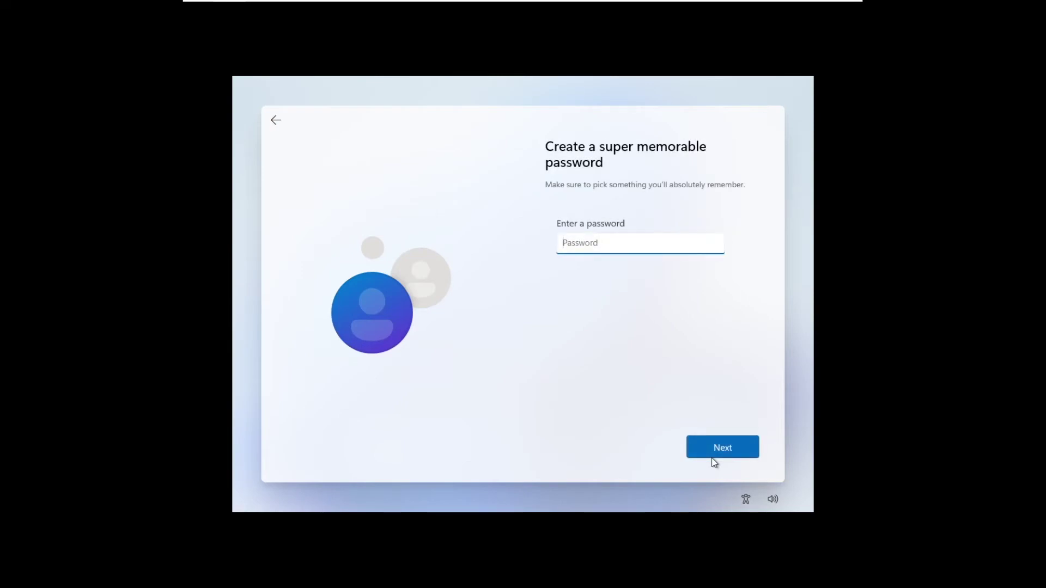
pyautogui.write('1234')
pyautogui.click(722, 444)
pyautogui.write('1234')
pyautogui.click(723, 448)
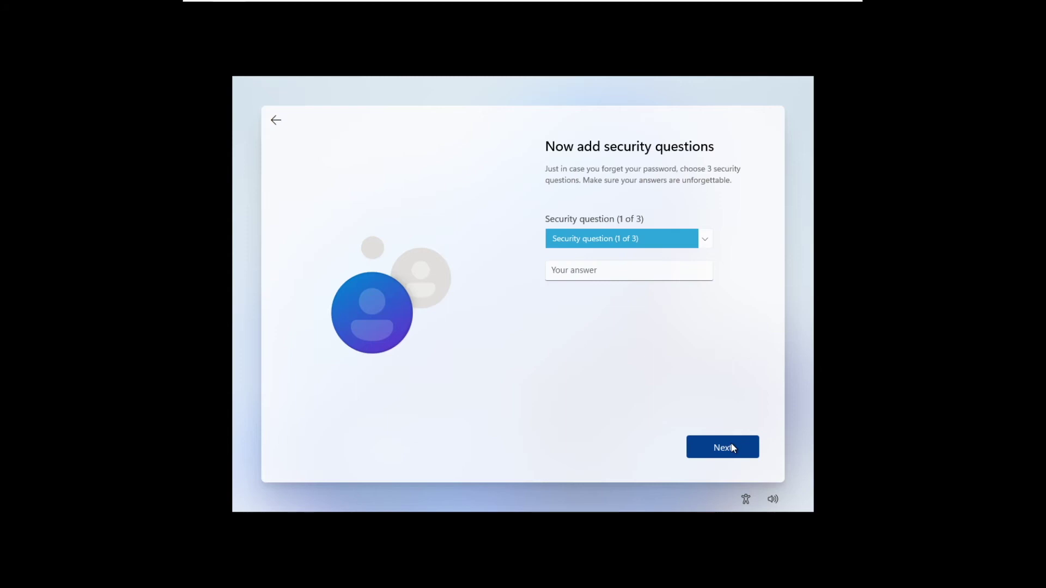
# Choose three security questions, including first pet's name and childhood nickname, and answer each
pyautogui.click(678, 238)
pyautogui.click(679, 252)
pyautogui.click(633, 275)
pyautogui.write('1234')
pyautogui.press('Return')
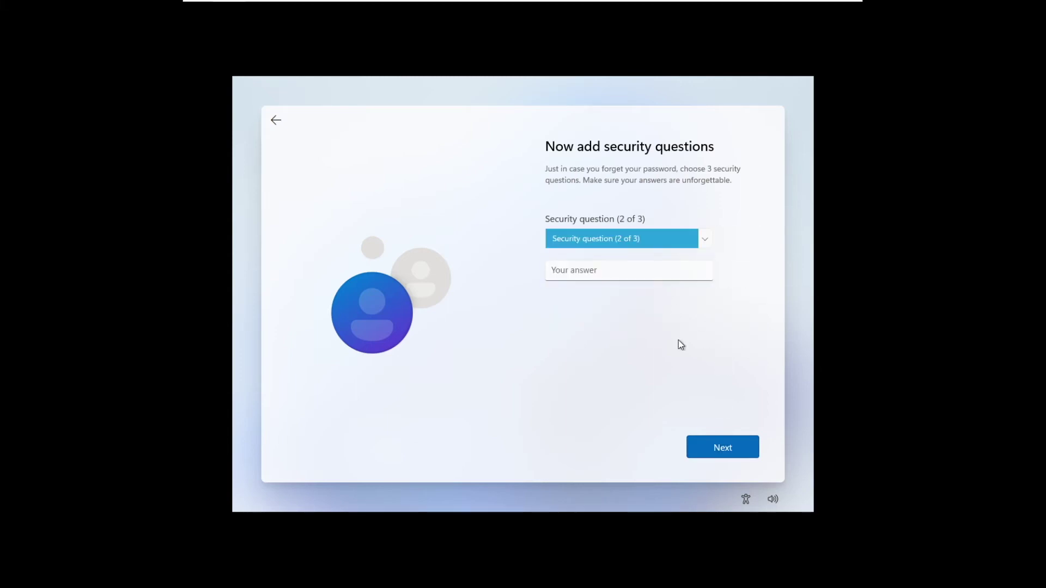
pyautogui.press('Down')
pyautogui.press('Tab')
pyautogui.write('1234')
pyautogui.press('Return')
pyautogui.click(634, 239)
pyautogui.click(630, 230)
pyautogui.write('1234')
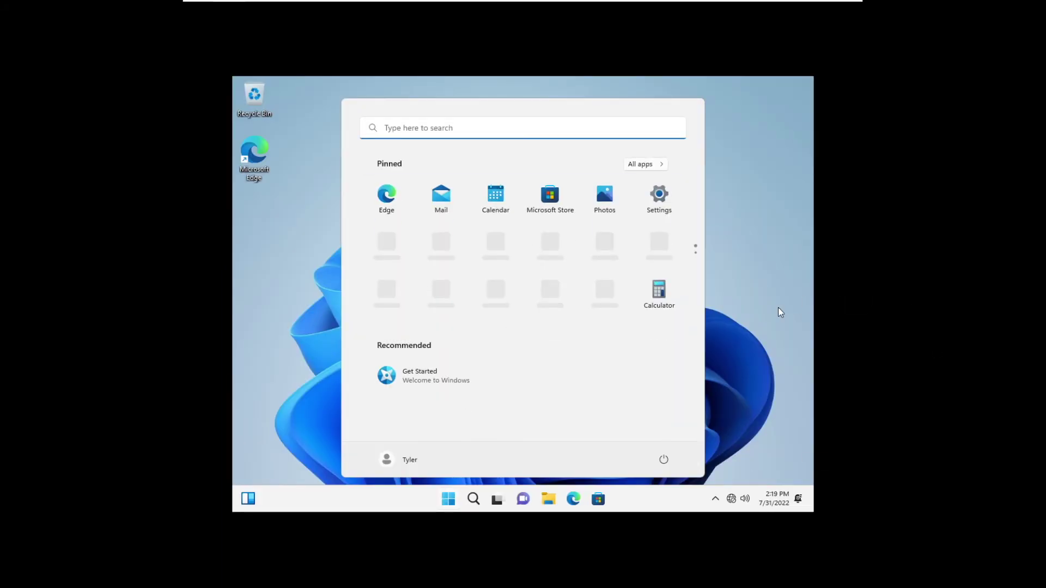
# Insert the VMware Tools disc via Player > Manage > Reinstall VMware Tools
pyautogui.click(778, 313)
pyautogui.click(226, 7)
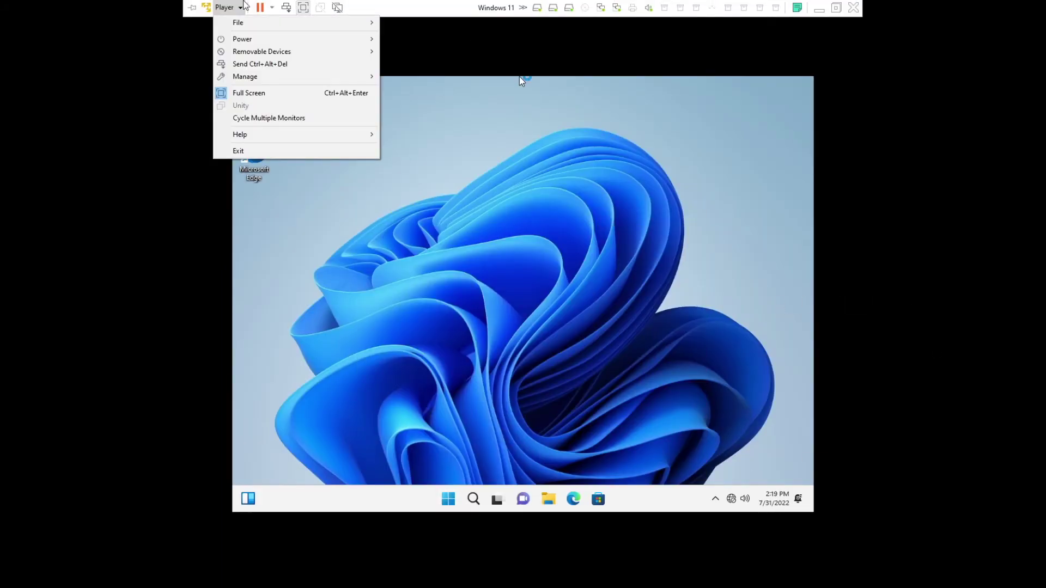
pyautogui.moveTo(246, 79)
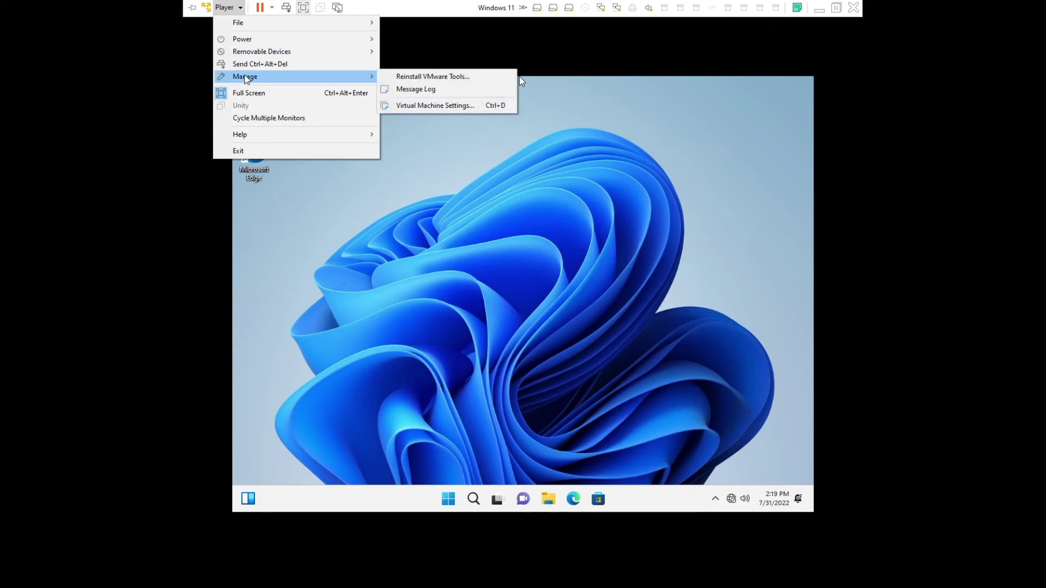
pyautogui.press('Escape')
pyautogui.press('Escape')
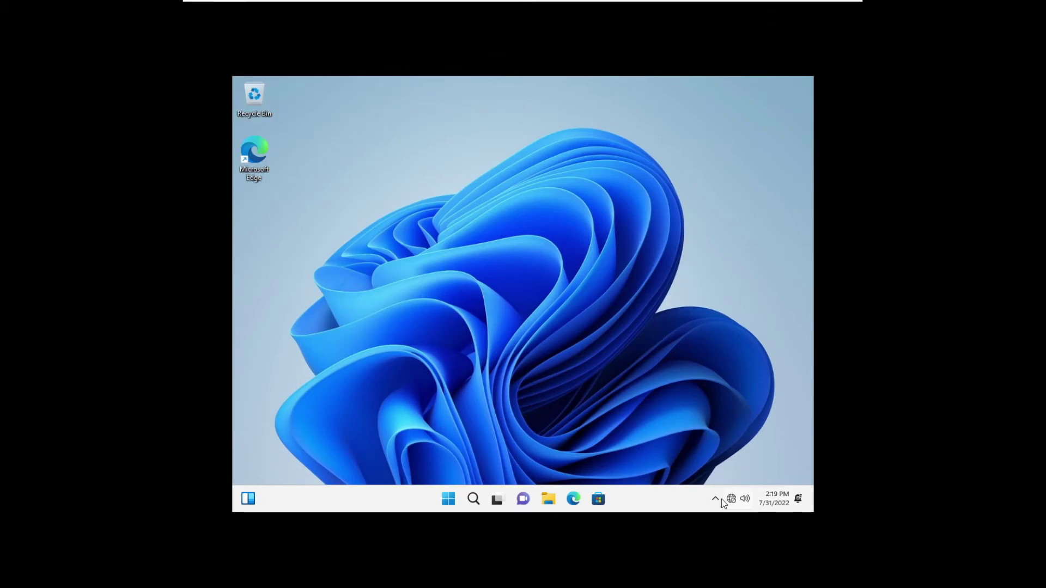
# Browse DVD Drive (E:) files, run setup64 and approve the UAC prompt
pyautogui.click(716, 499)
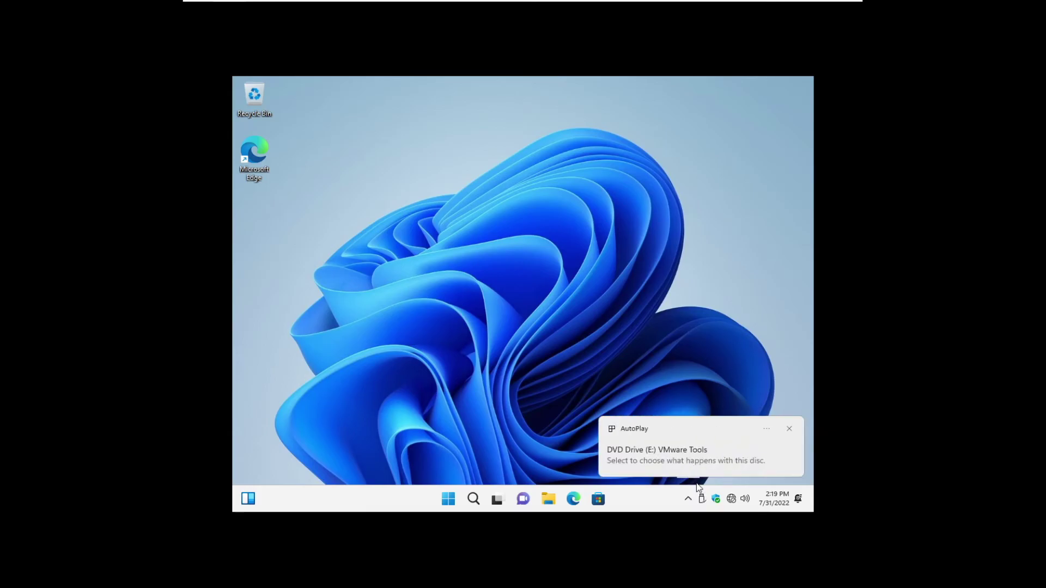
pyautogui.click(695, 469)
pyautogui.click(665, 229)
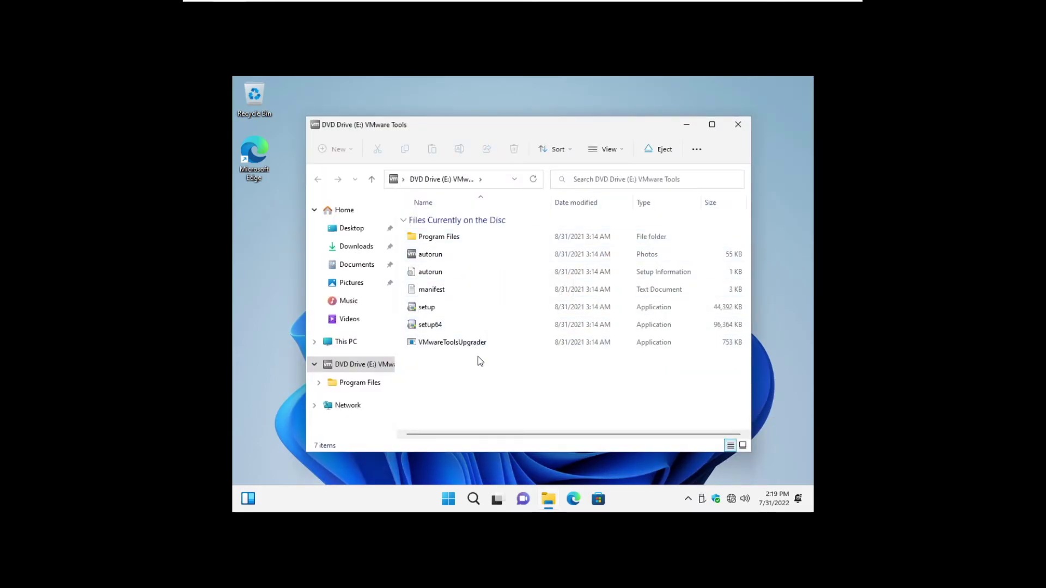
pyautogui.doubleClick(468, 326)
pyautogui.click(584, 381)
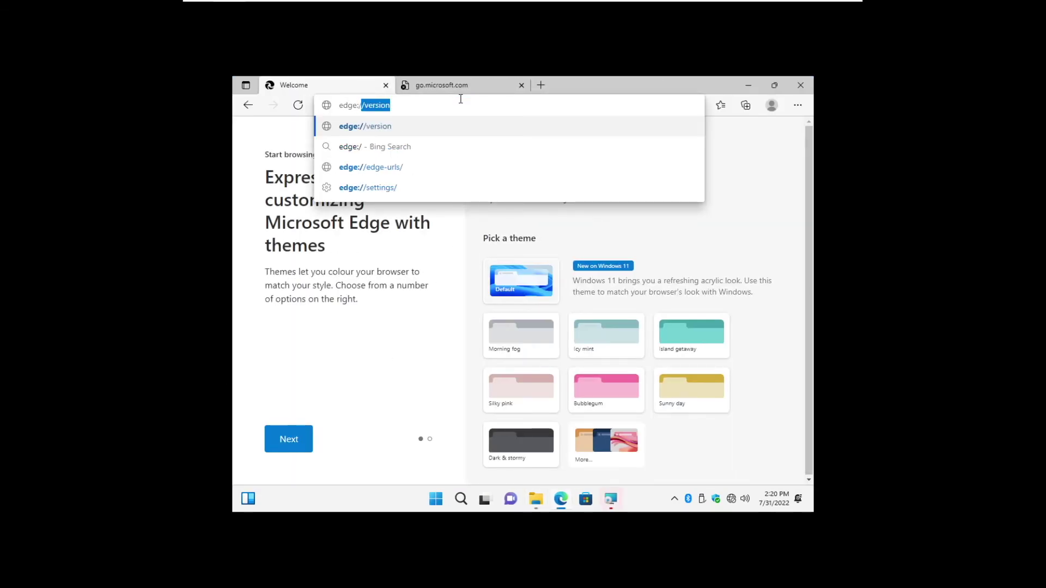
# Play a short Let's Ski run on edge://surf, then minimize Edge
pyautogui.press('Return')
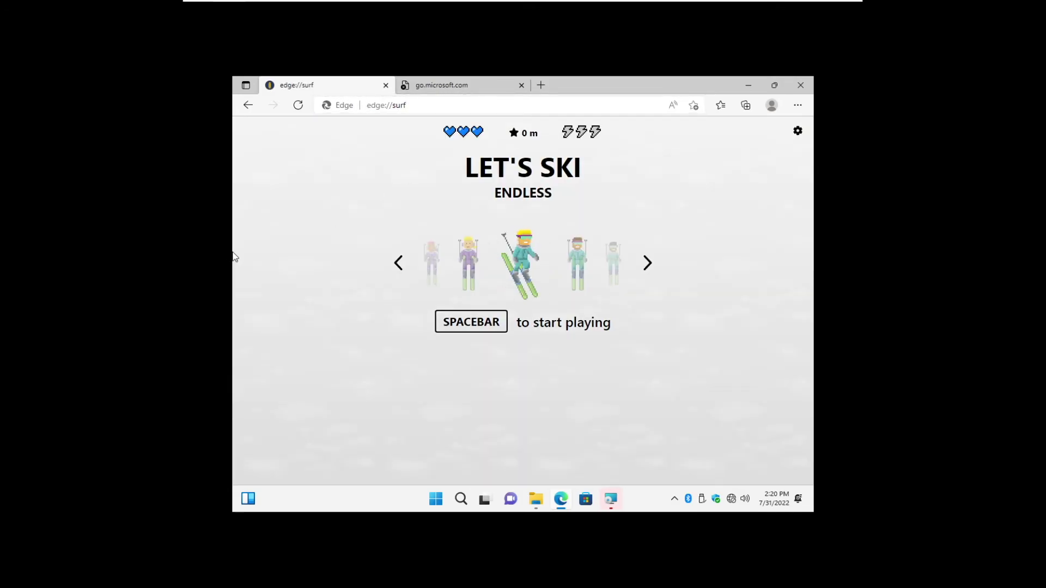
pyautogui.press('space')
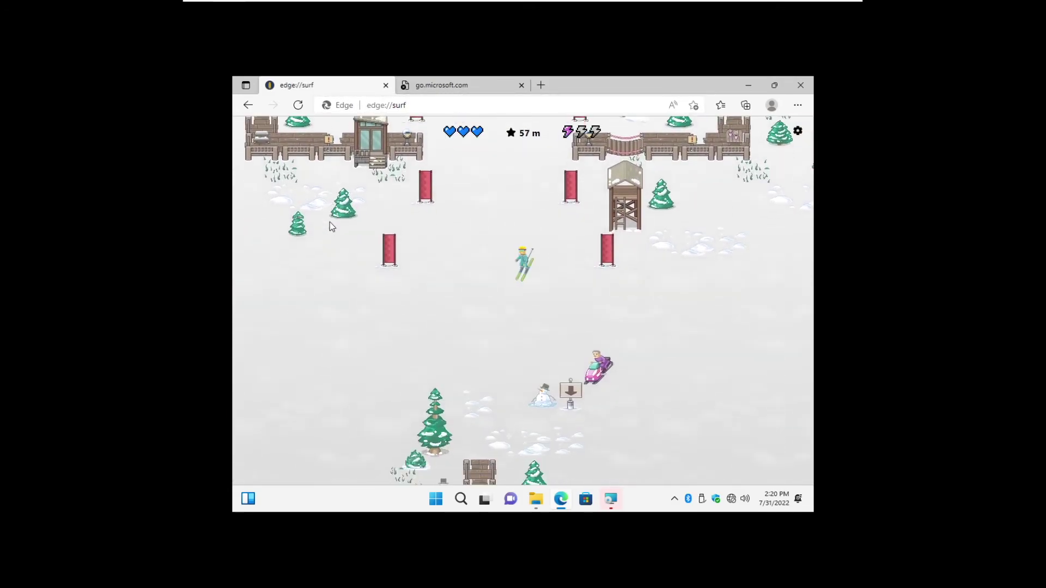
pyautogui.press('Left')
pyautogui.press('Down')
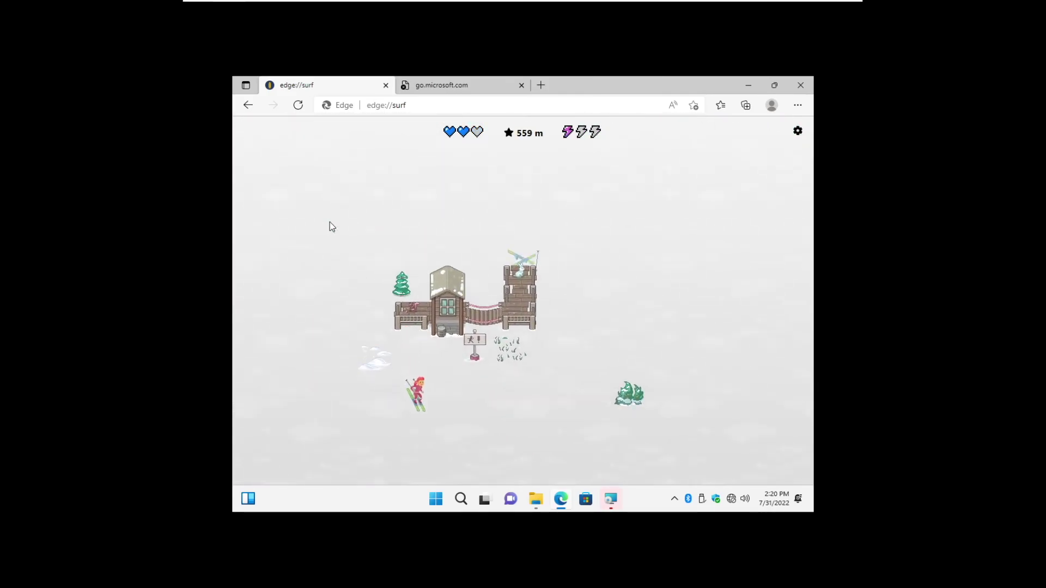
pyautogui.click(755, 87)
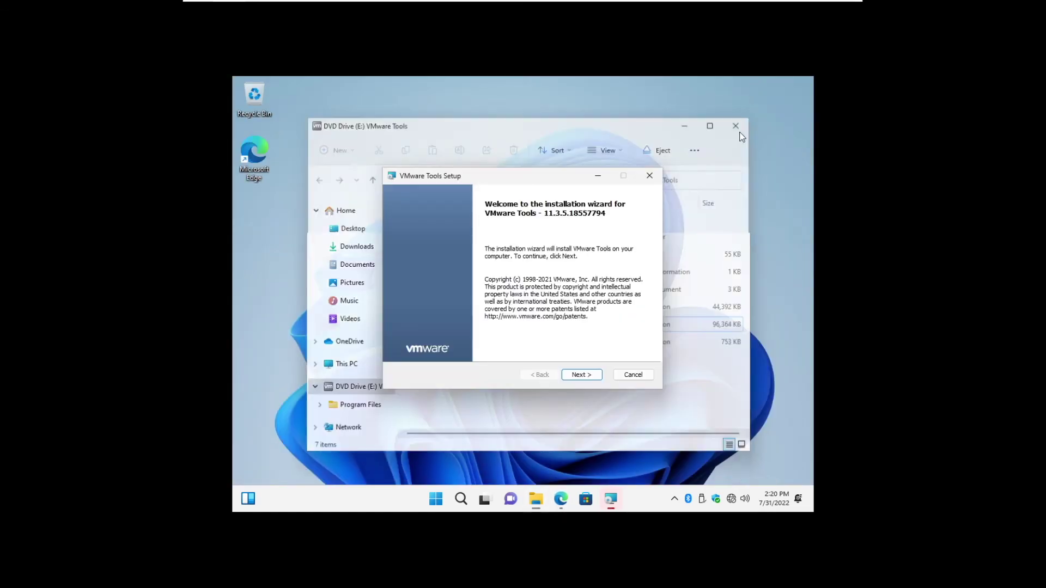
# Choose the Complete setup type in VMware Tools Setup and start installing, then open Start
pyautogui.click(708, 124)
pyautogui.click(581, 374)
pyautogui.click(436, 285)
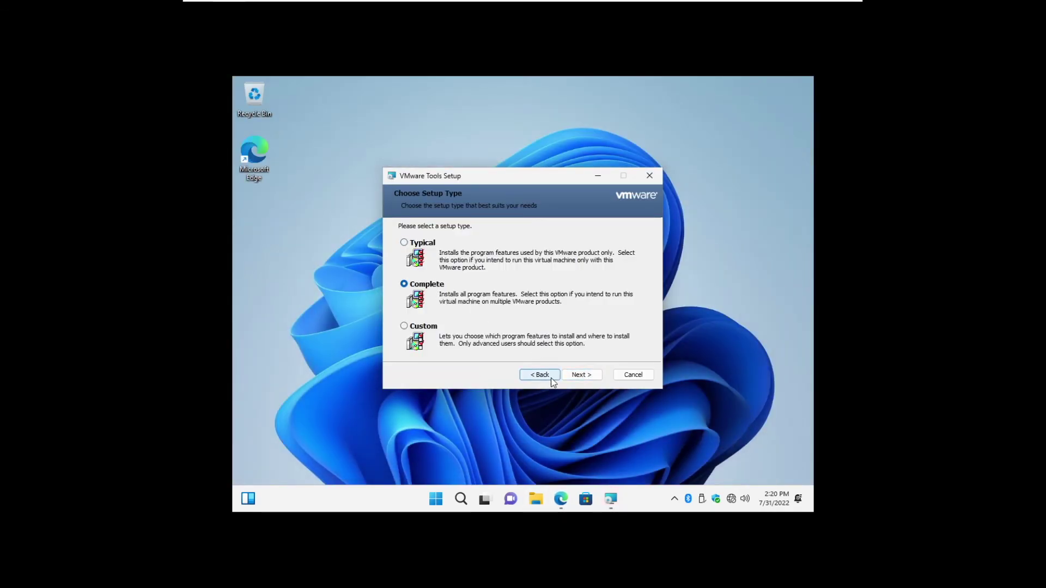
pyautogui.click(581, 375)
pyautogui.click(581, 375)
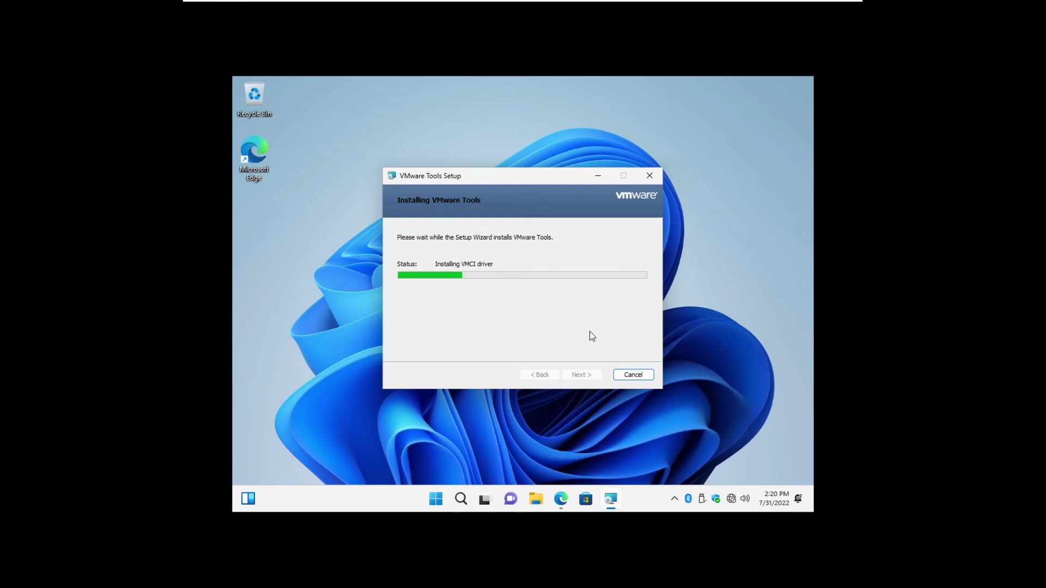
pyautogui.click(436, 499)
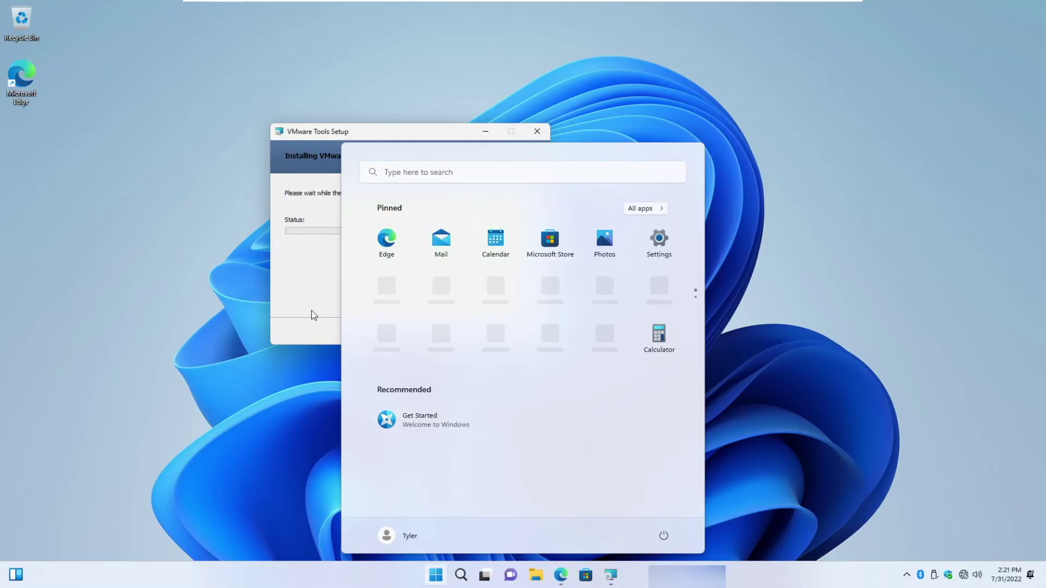
# Open Windows Settings from Start and check the Accounts page for the local administrator account
pyautogui.click(310, 311)
pyautogui.click(436, 575)
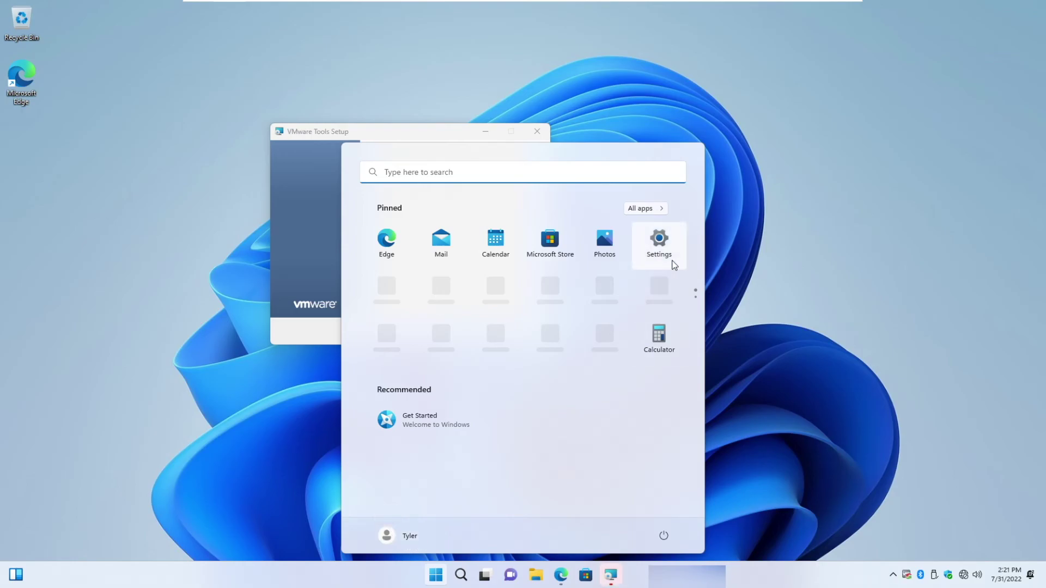
pyautogui.click(671, 259)
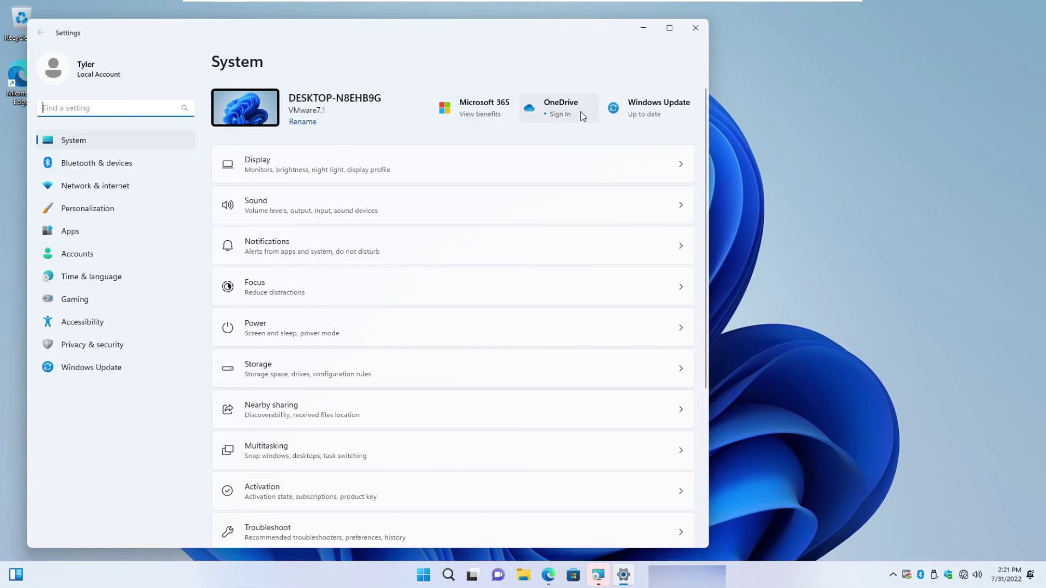
pyautogui.scroll(-5, 387, 359)
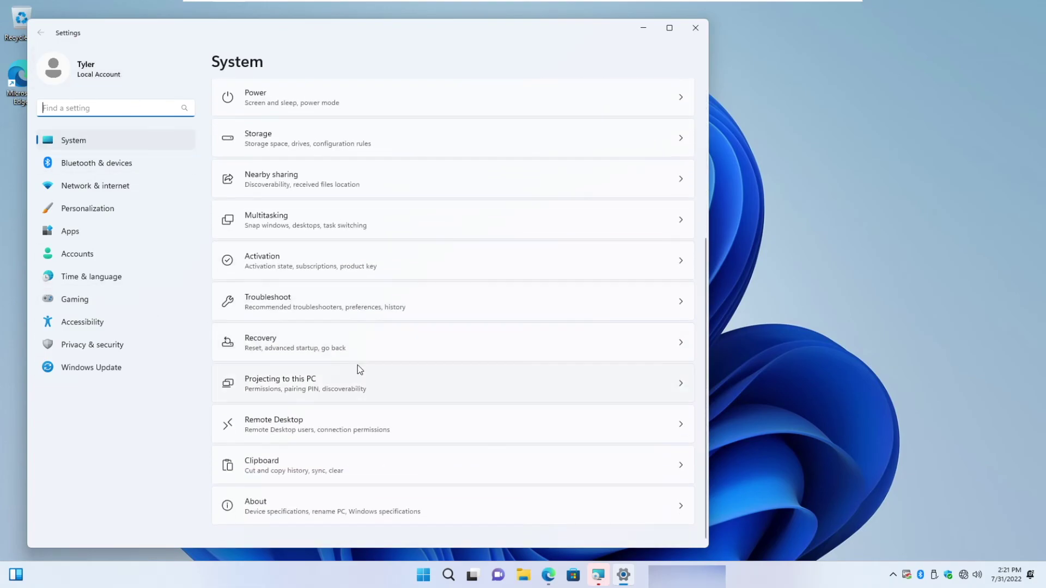
pyautogui.scroll(5, 357, 369)
pyautogui.click(111, 252)
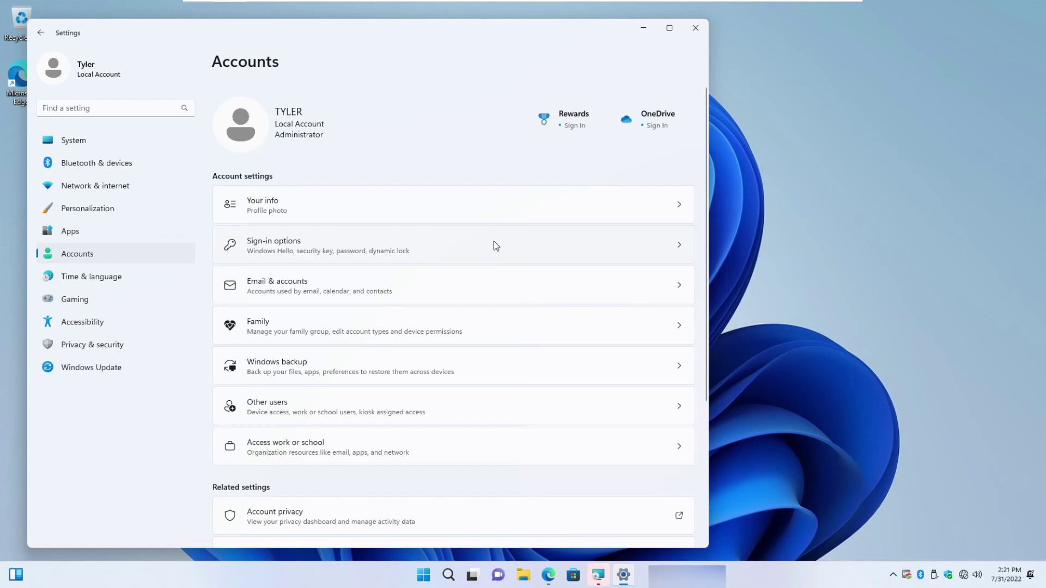
pyautogui.scroll(-5, 408, 416)
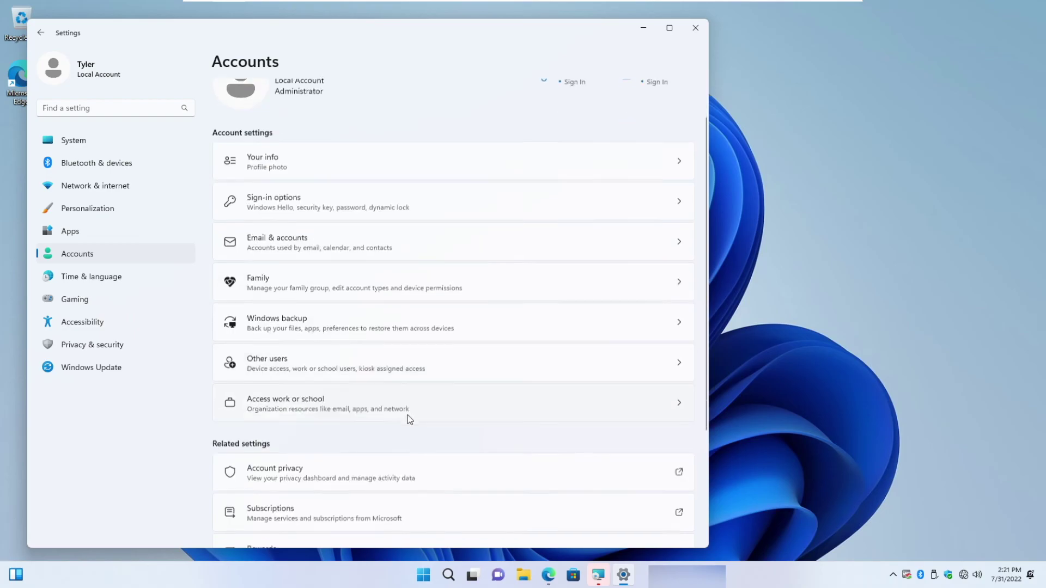
pyautogui.scroll(5, 410, 409)
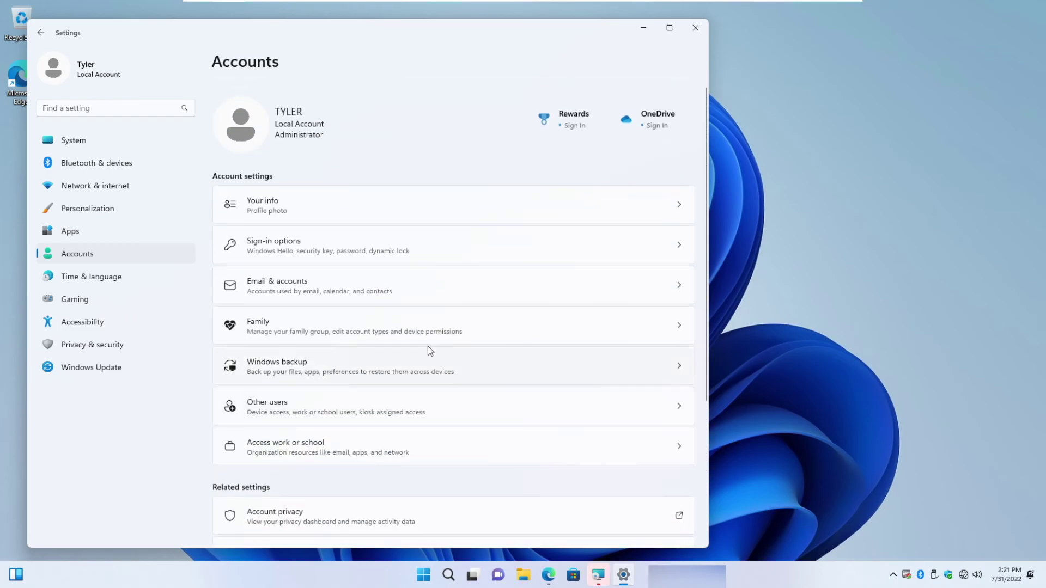
# Finish the VMware Tools installation and agree to restart the VM now
pyautogui.click(599, 573)
pyautogui.click(468, 332)
pyautogui.click(491, 313)
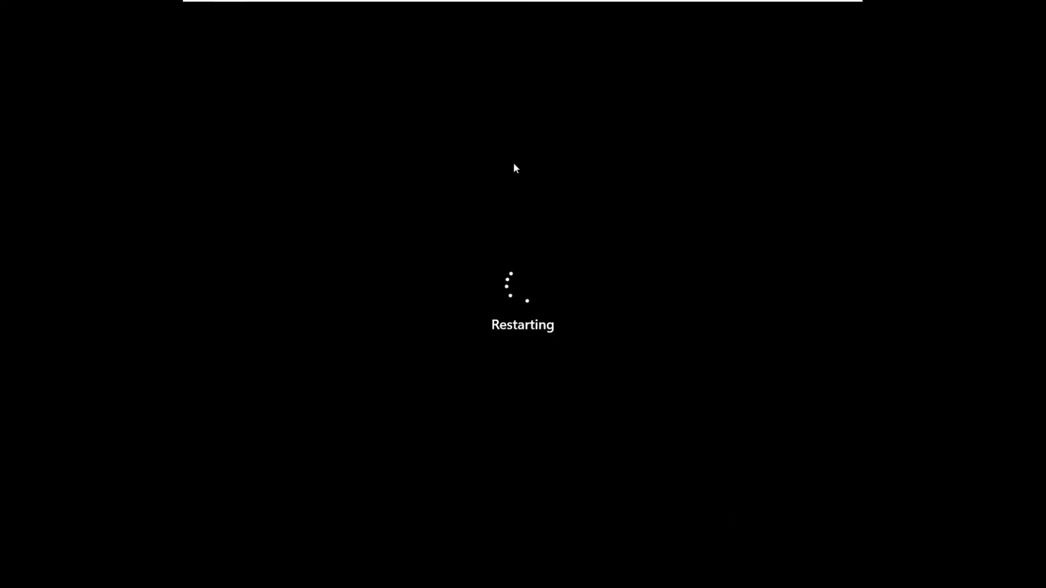